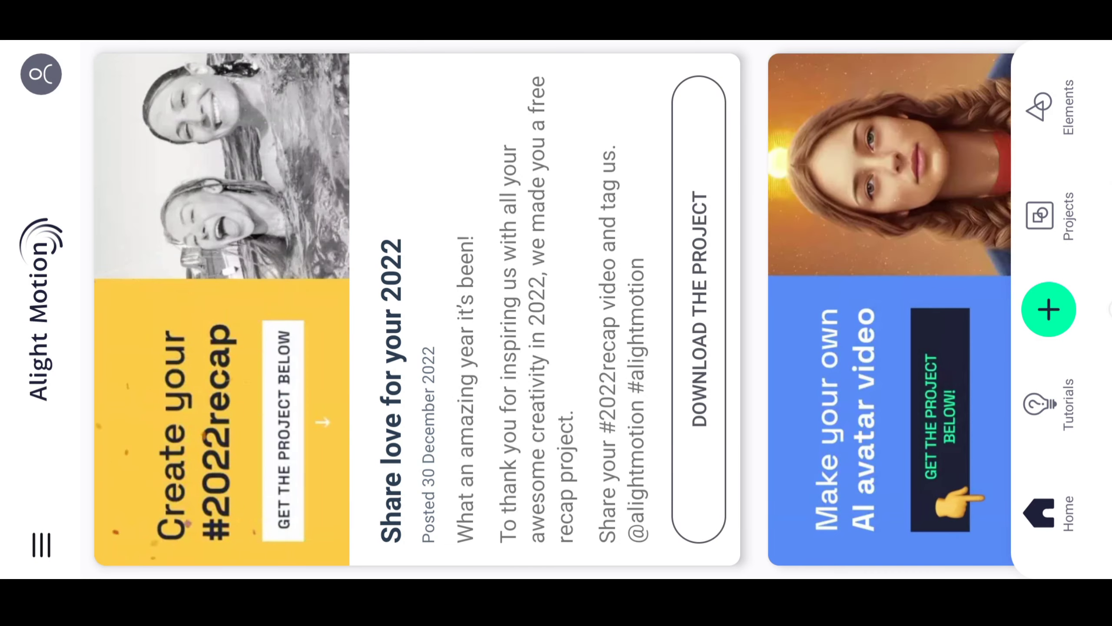
Create a 9:16 project and make the couple photo fill the composition area
click(1049, 310)
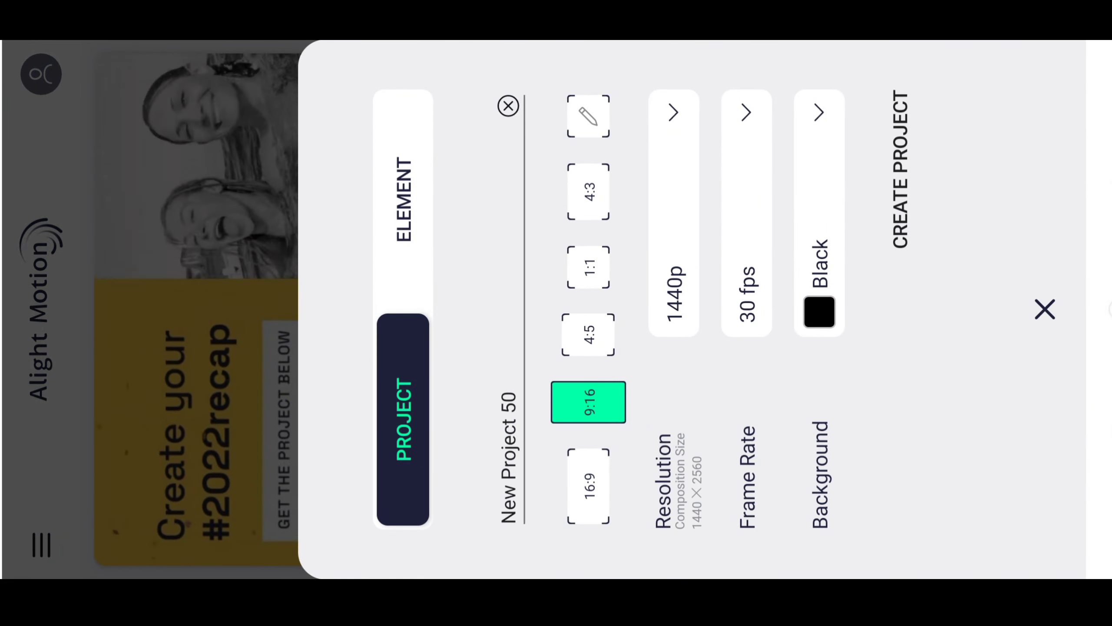
drag(590, 344, 606, 410)
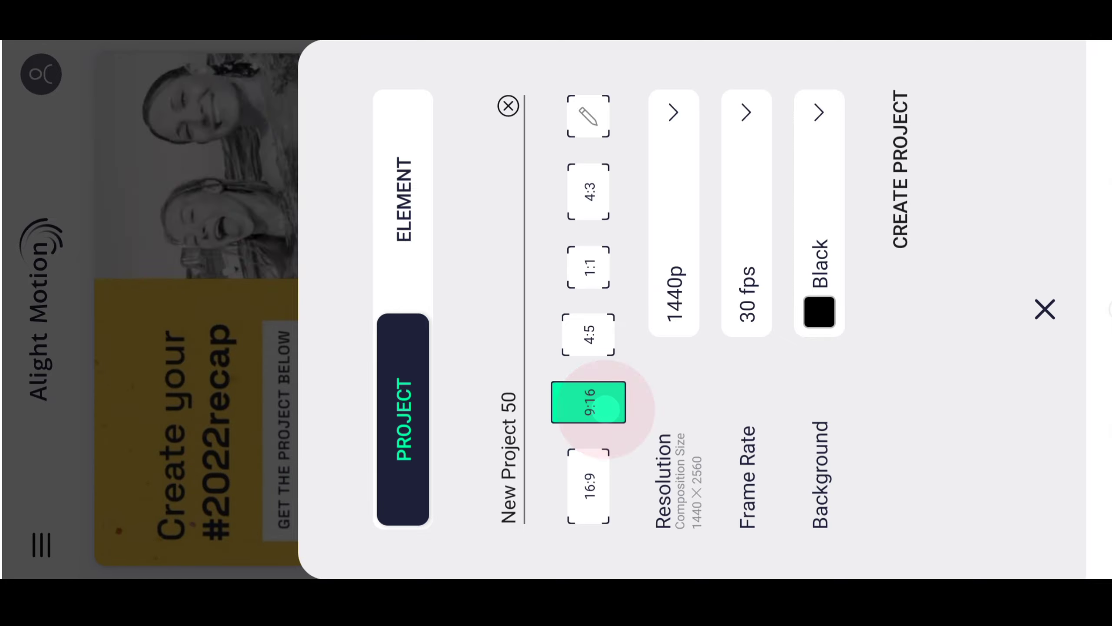
click(906, 211)
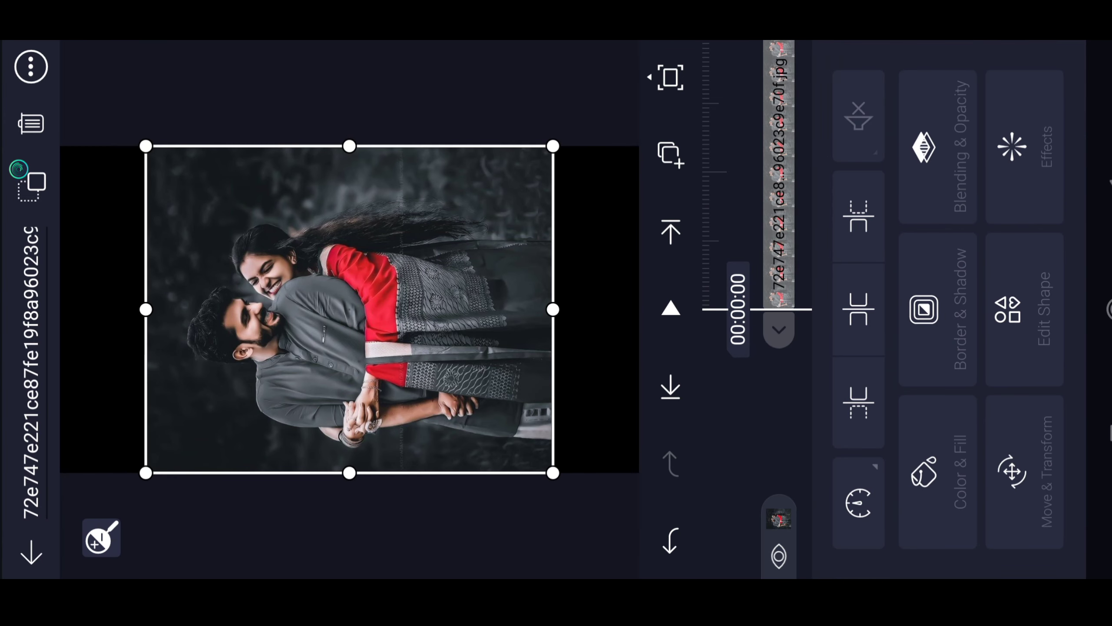
click(30, 66)
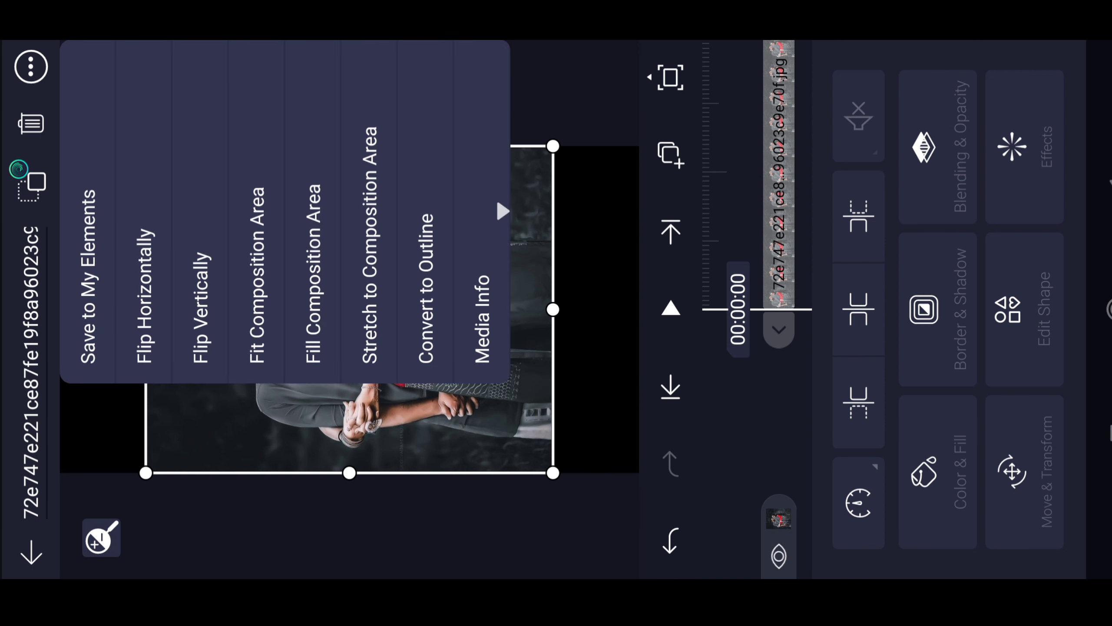
click(312, 159)
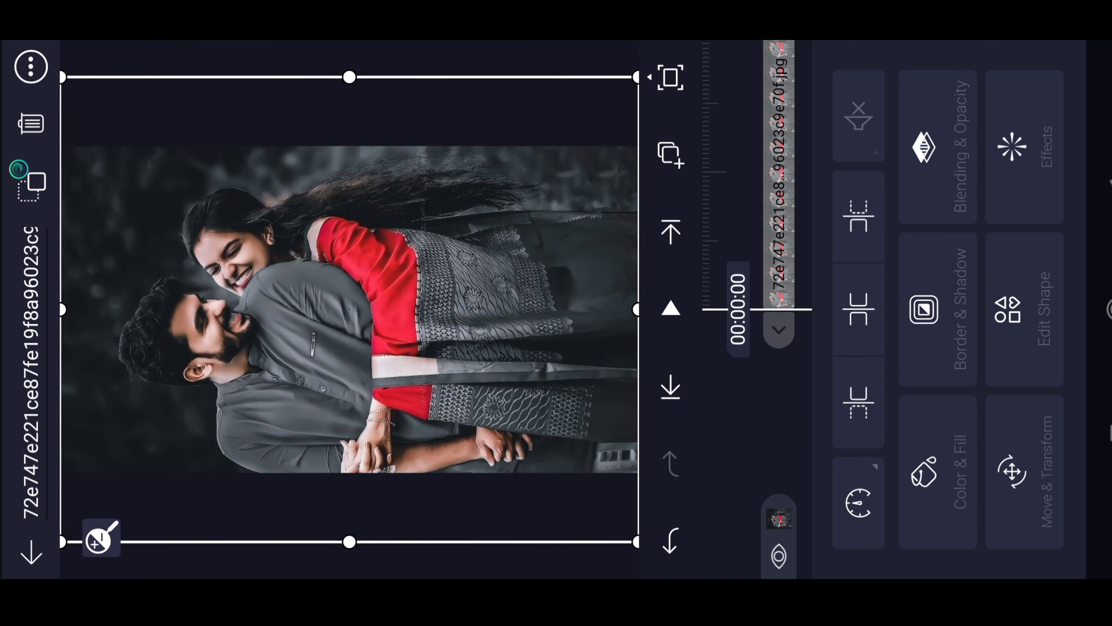
Shift the couple photo slightly upward in the frame
key(Escape)
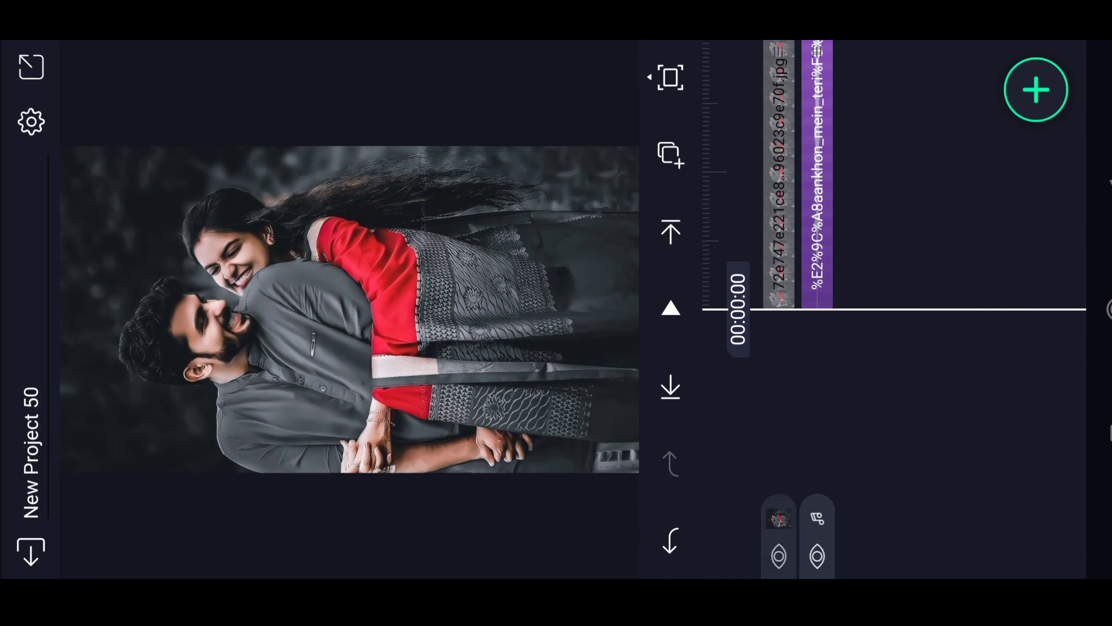
click(778, 254)
drag(486, 268, 482, 245)
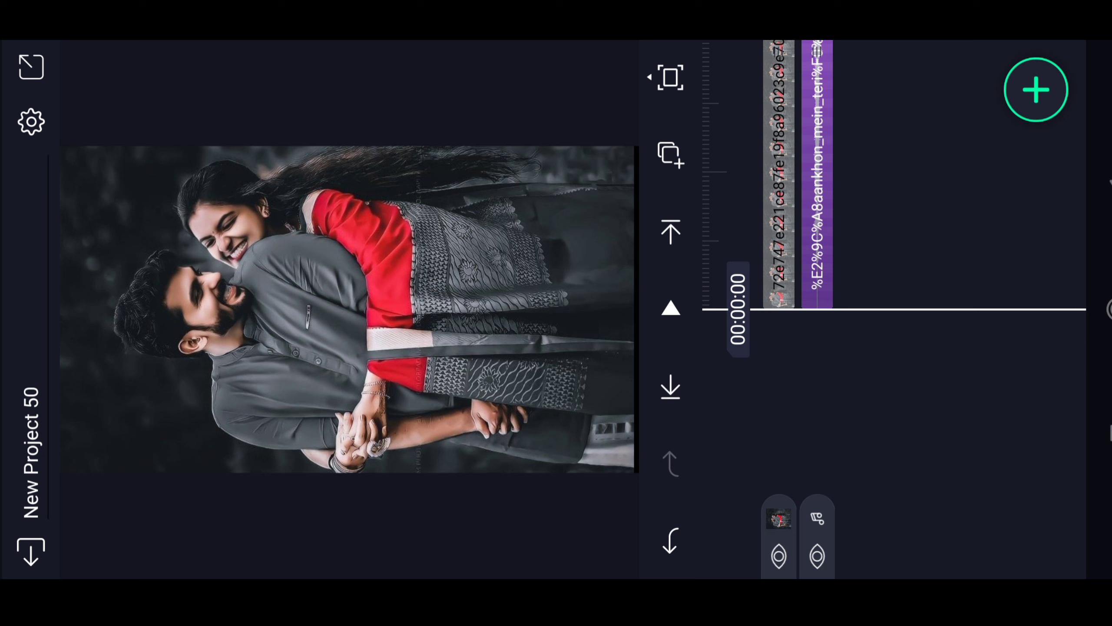
Set the song track's volume to 27 and start the preview
click(818, 253)
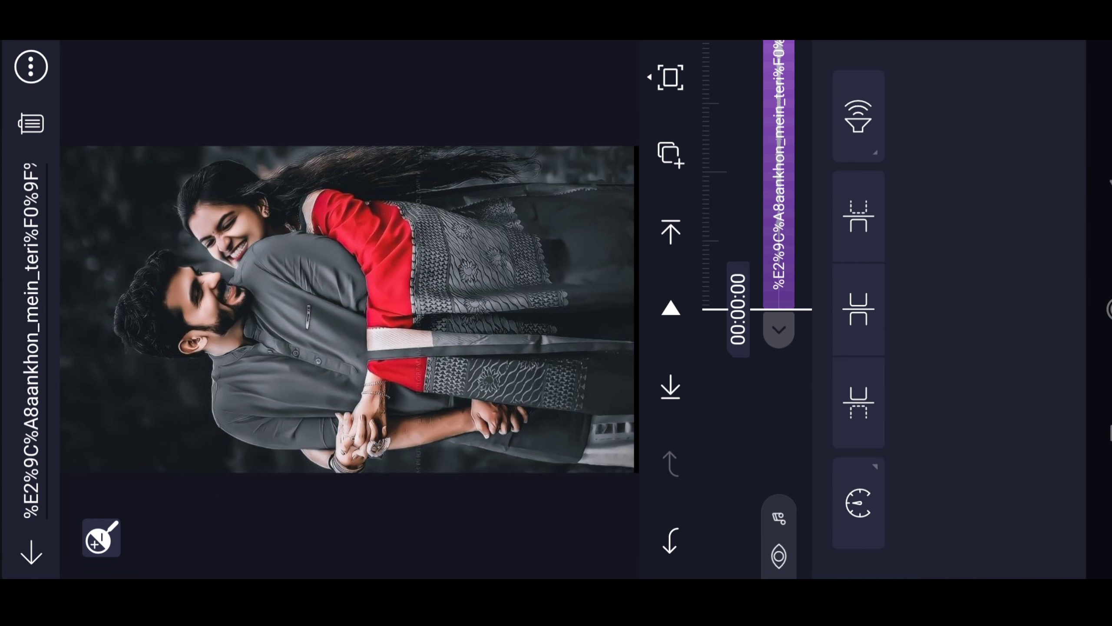
click(858, 116)
drag(973, 244, 1025, 353)
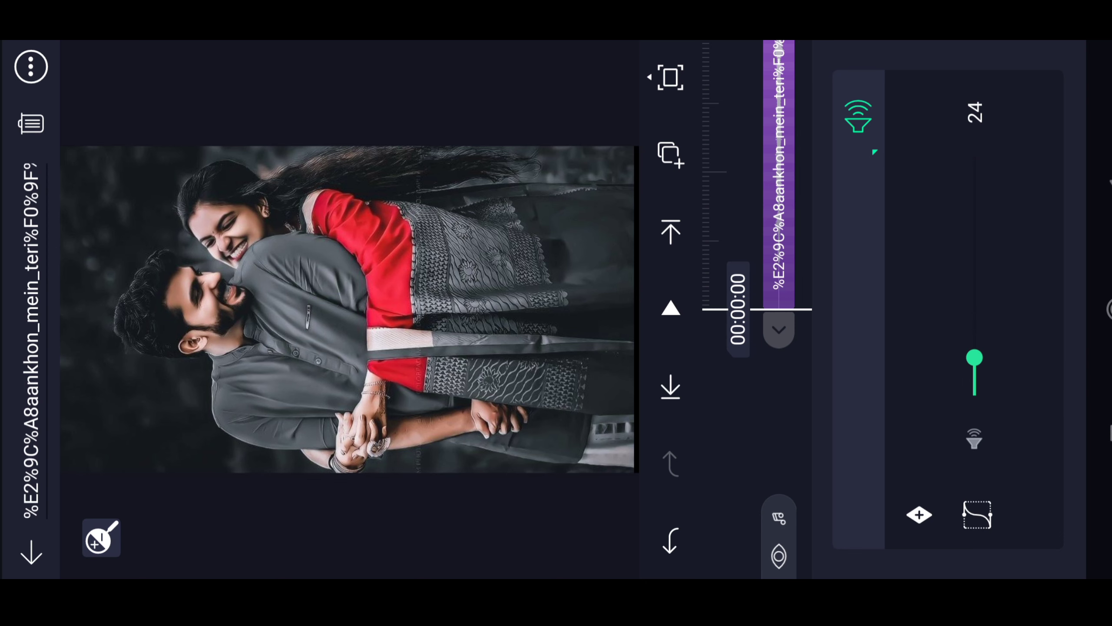
click(670, 309)
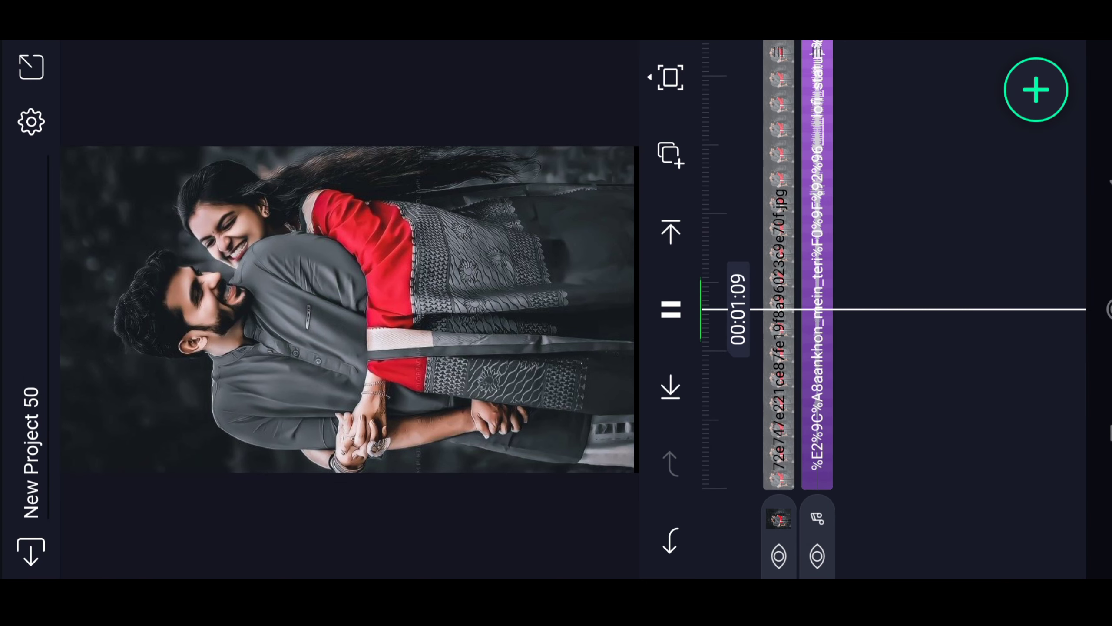
Pause playback near the beat, step back a few frames, and reselect the photo clip
click(671, 309)
drag(874, 252, 876, 247)
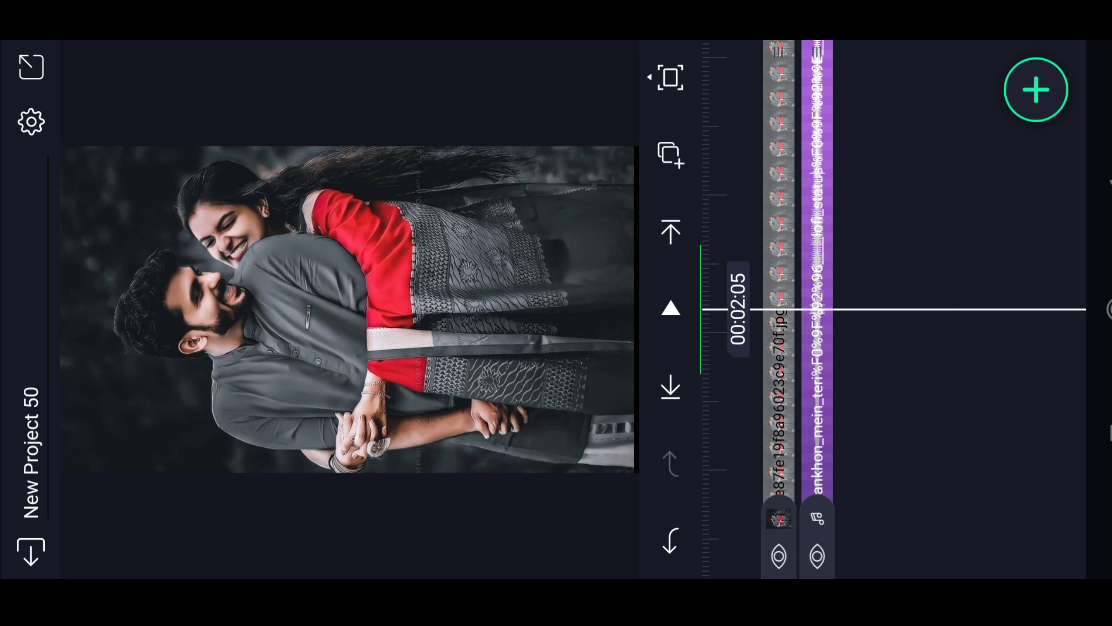
click(727, 298)
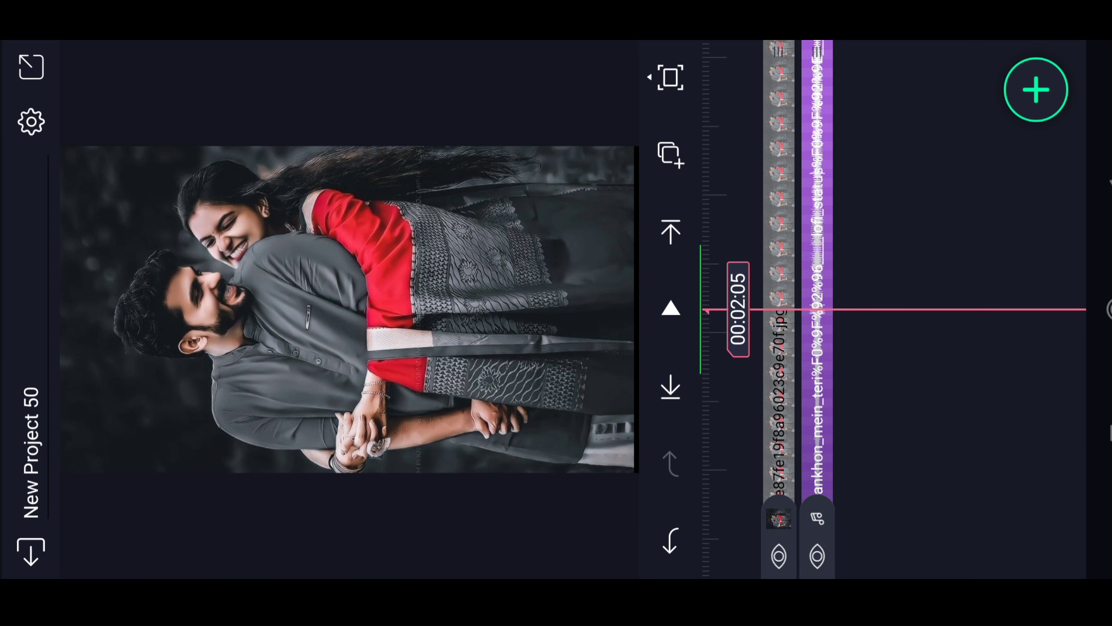
click(781, 329)
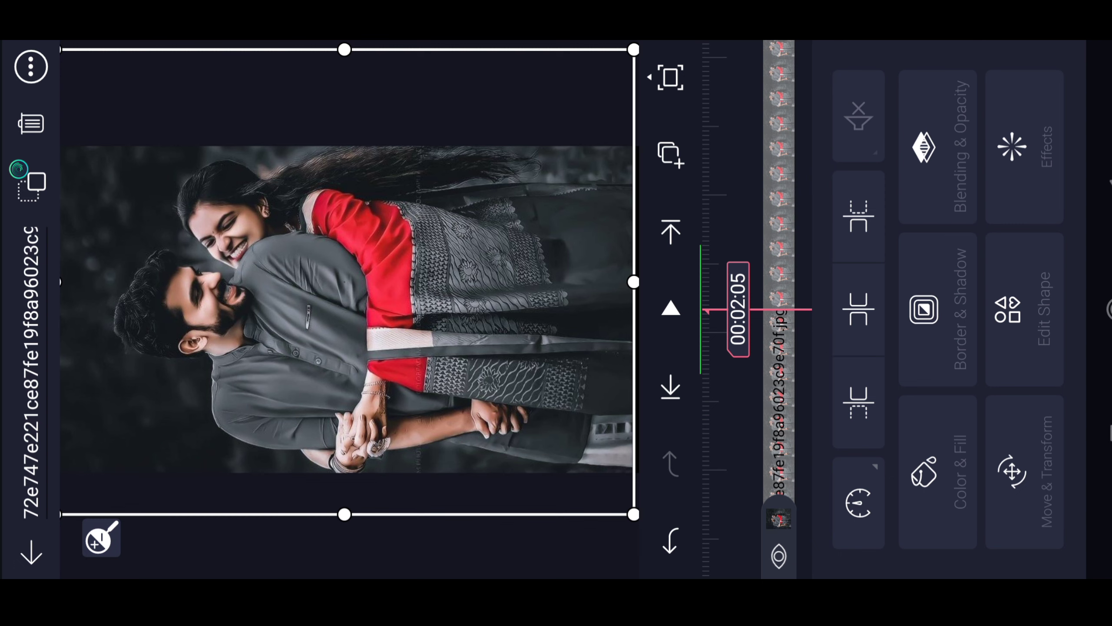
Add an Exposure/Gamma effect to the couple photo by searching 'exp'
click(1011, 147)
click(848, 250)
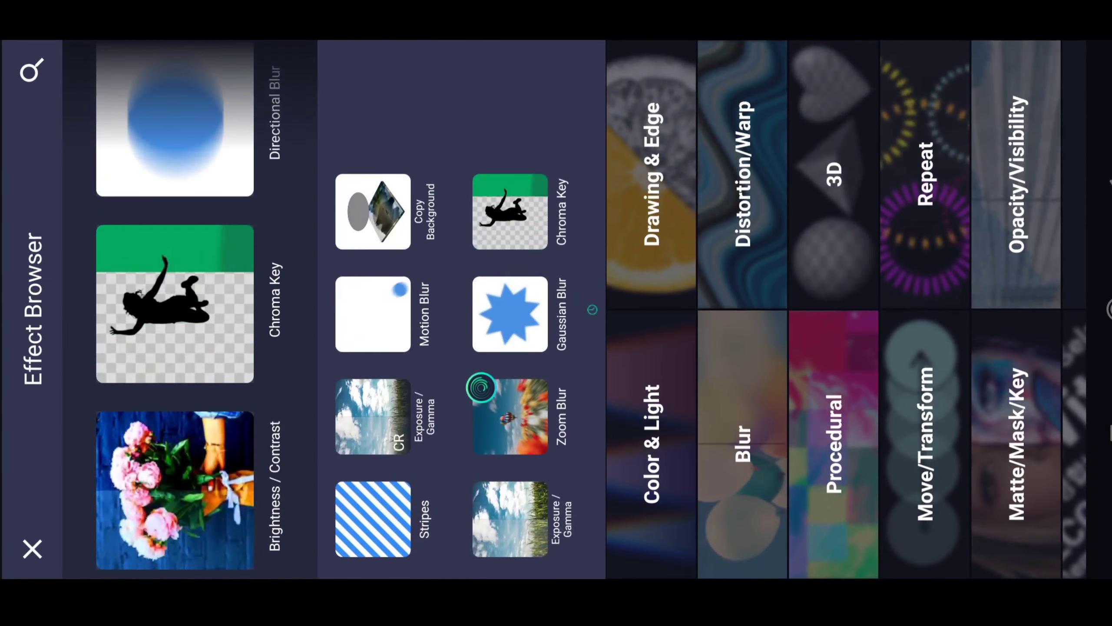
click(31, 70)
text(e)
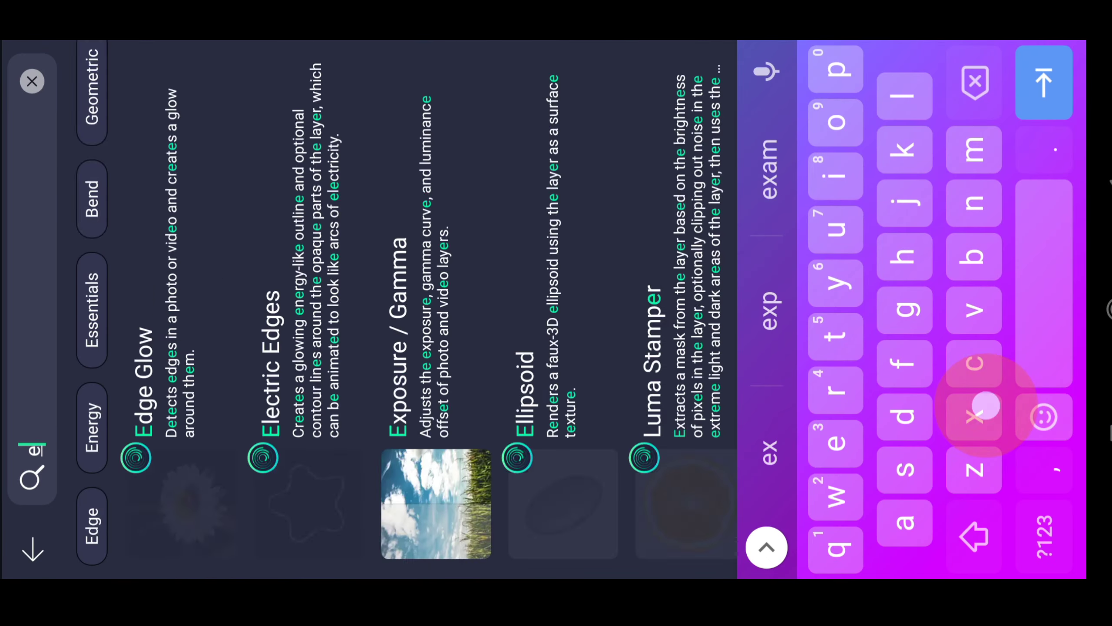
text(xp)
click(131, 351)
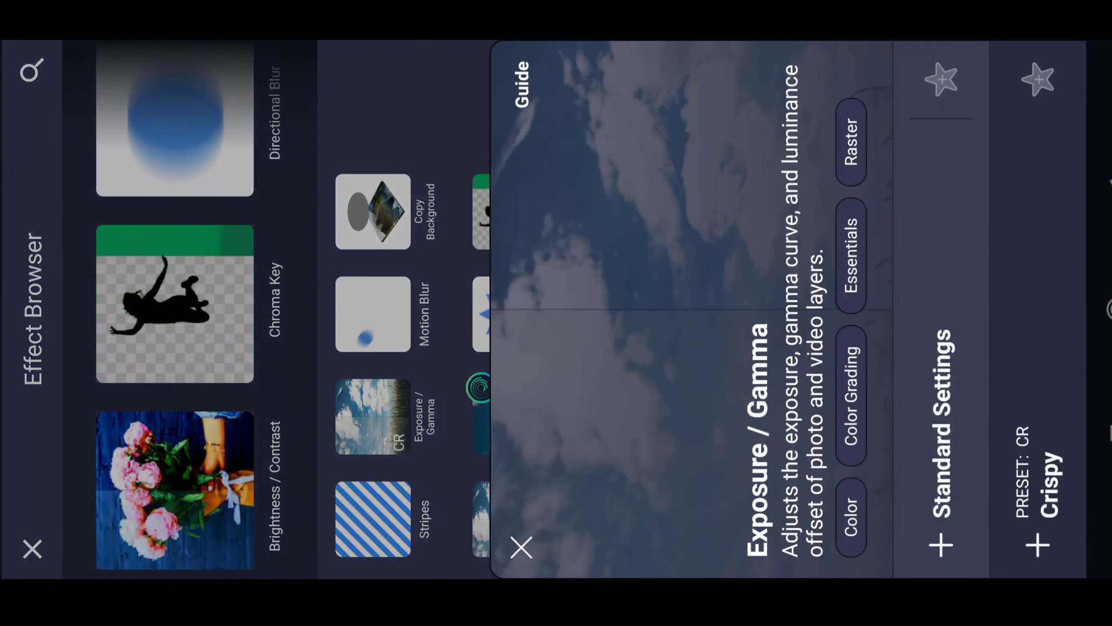
click(943, 405)
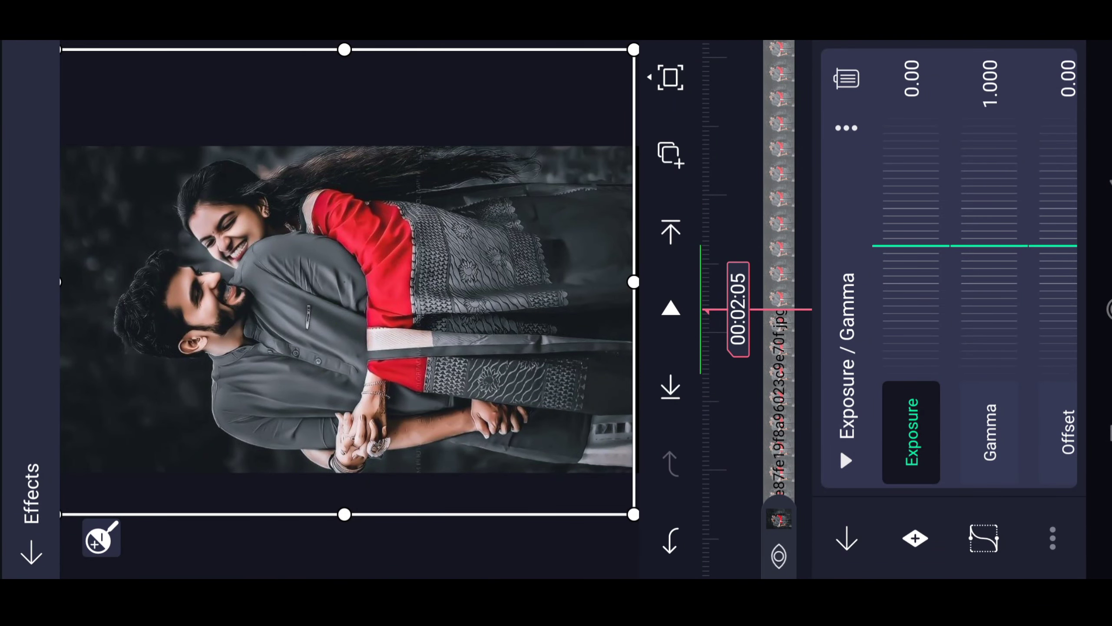
Keyframe exposure at 2:02, 2:05 and 2:08, raising it to 0.51 at 2:05
drag(772, 194, 732, 462)
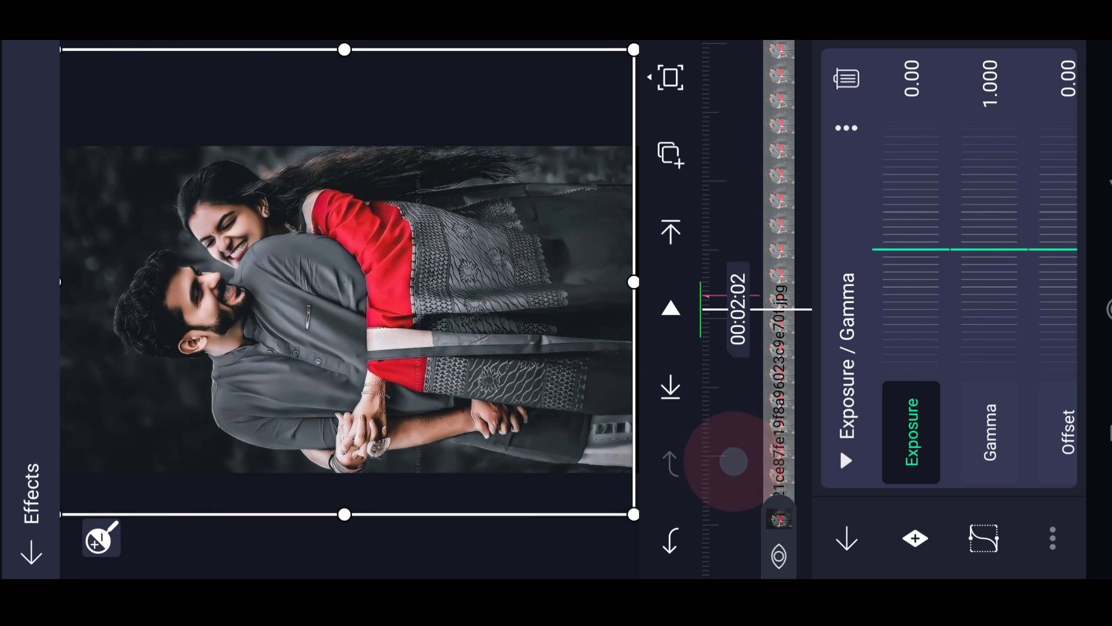
click(915, 538)
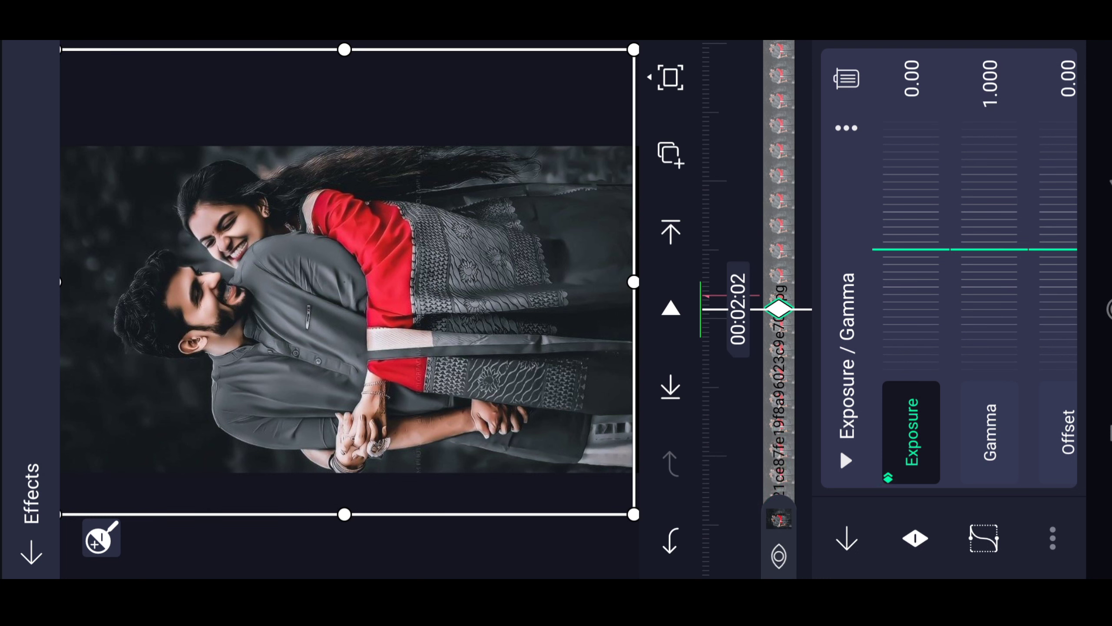
drag(720, 244, 722, 251)
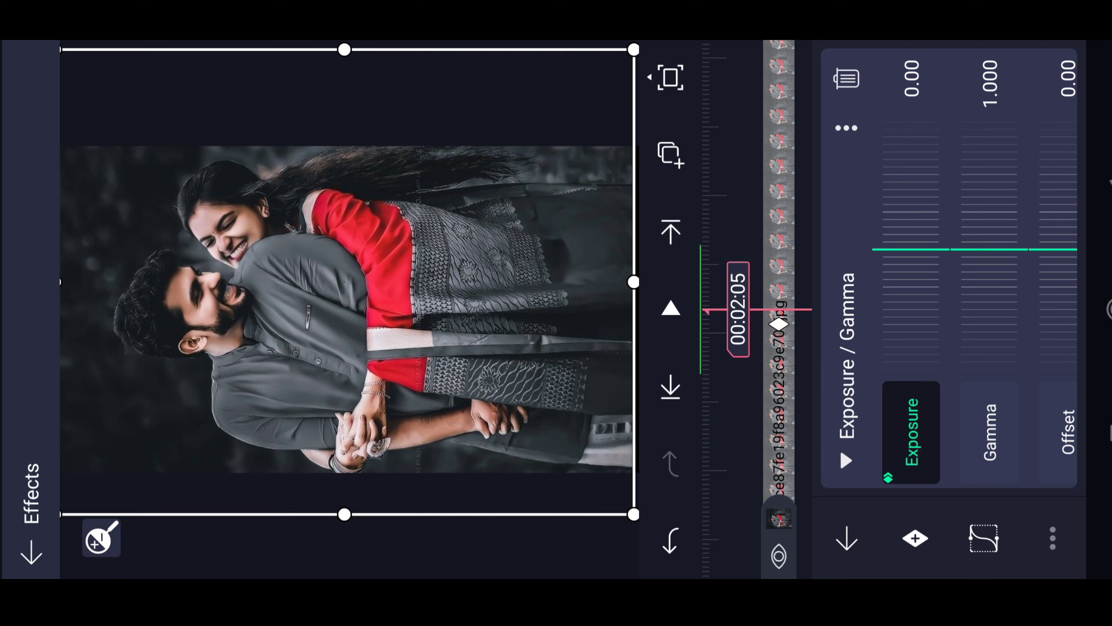
click(915, 538)
drag(740, 241, 744, 257)
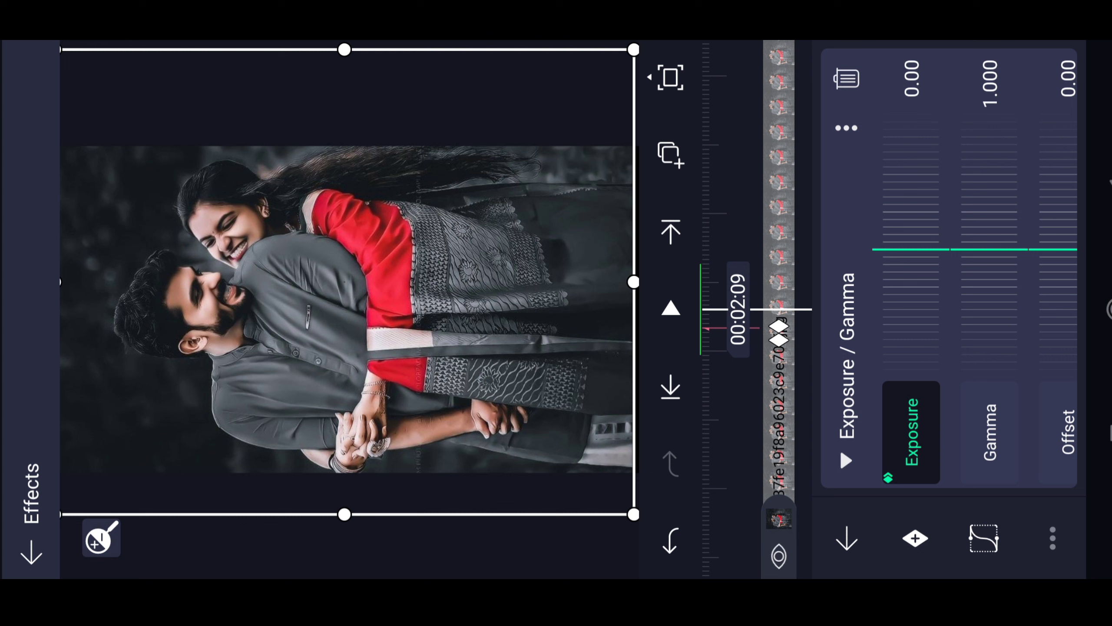
click(915, 538)
drag(732, 192, 733, 181)
mouse_move(906, 241)
mouse_down()
mouse_move(929, 351)
mouse_move(924, 372)
mouse_move(911, 301)
mouse_move(923, 398)
mouse_move(952, 410)
mouse_up()
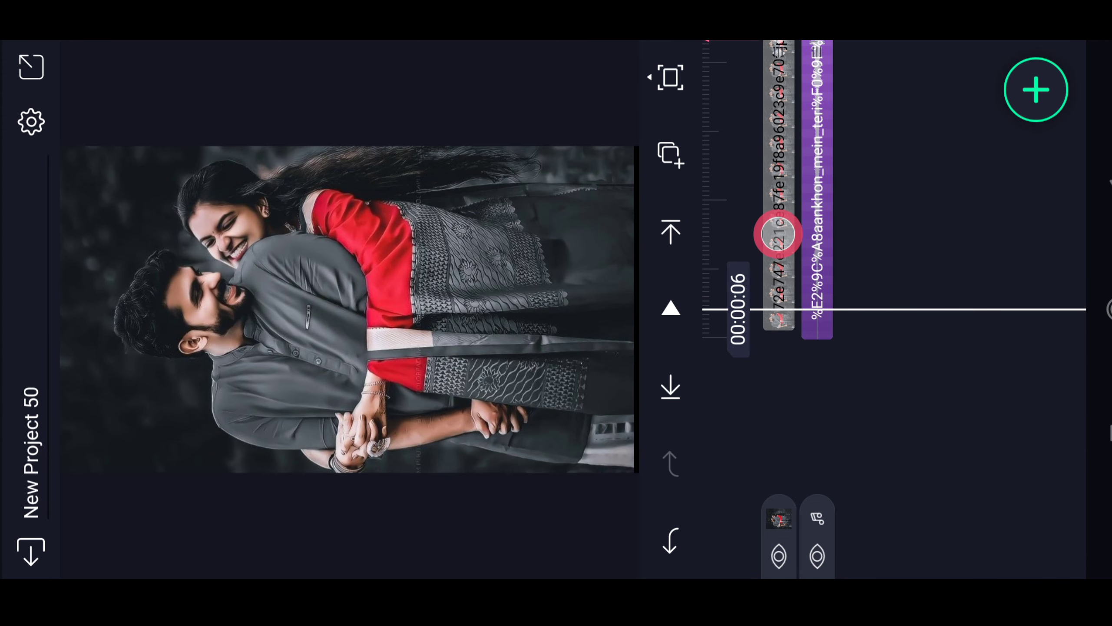
Add an Oscillate effect to the couple photo via the effects search
click(906, 298)
drag(479, 253, 480, 387)
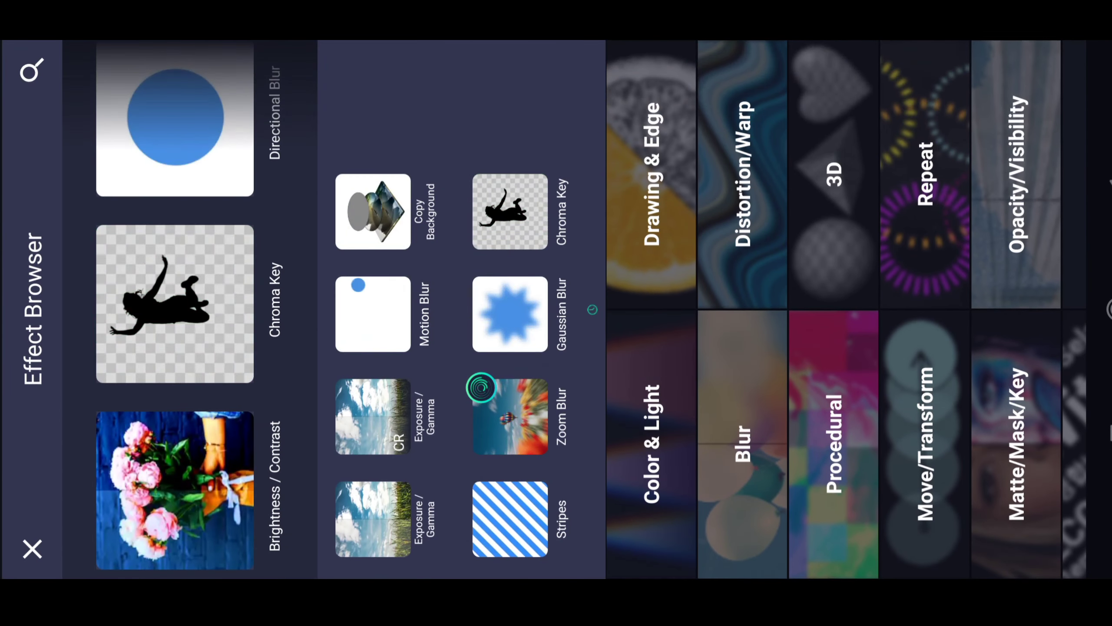
click(30, 69)
text(o)
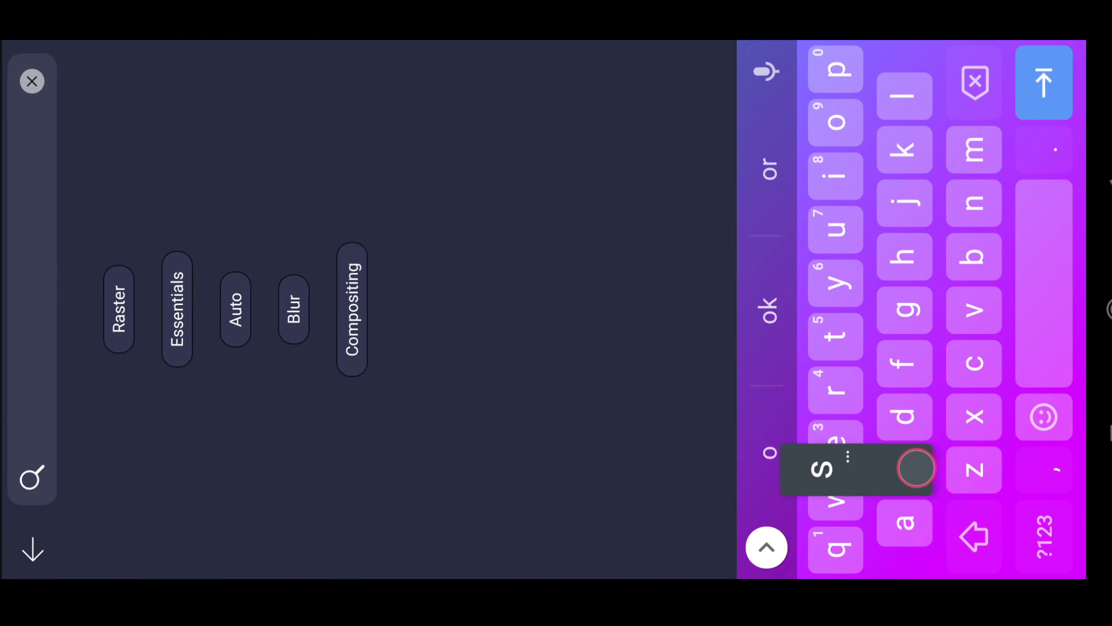
text(ss)
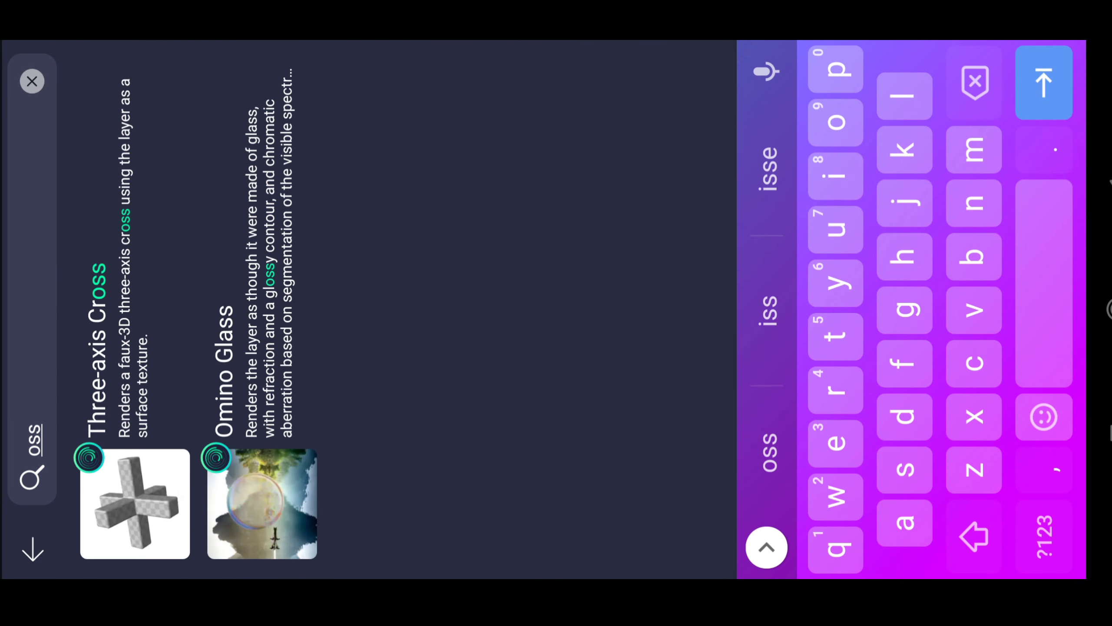
key(BackSpace)
click(33, 550)
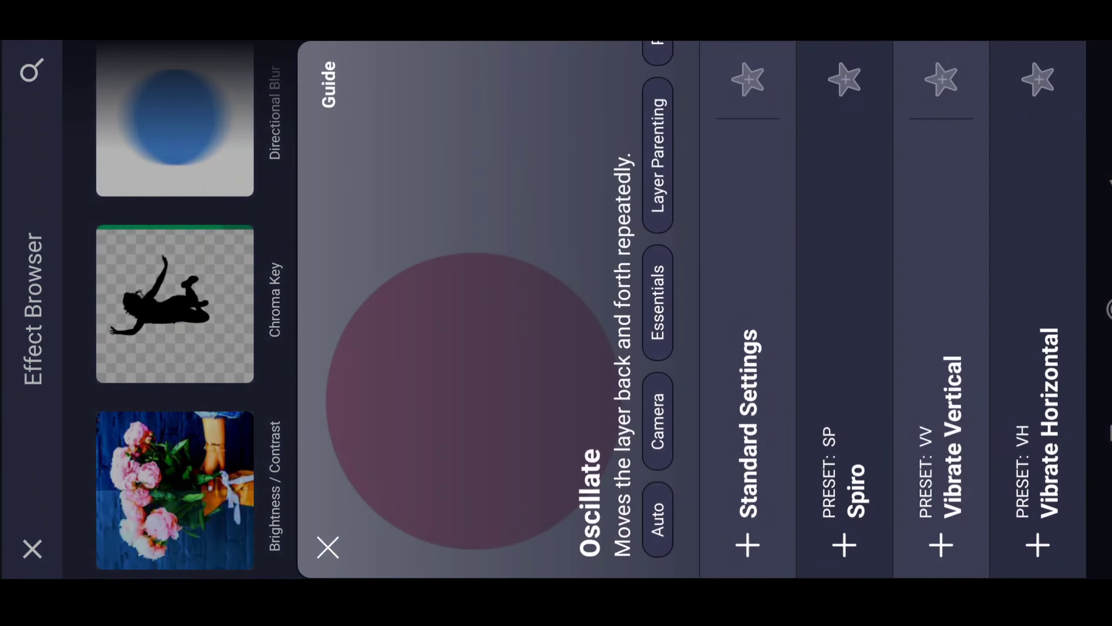
click(766, 422)
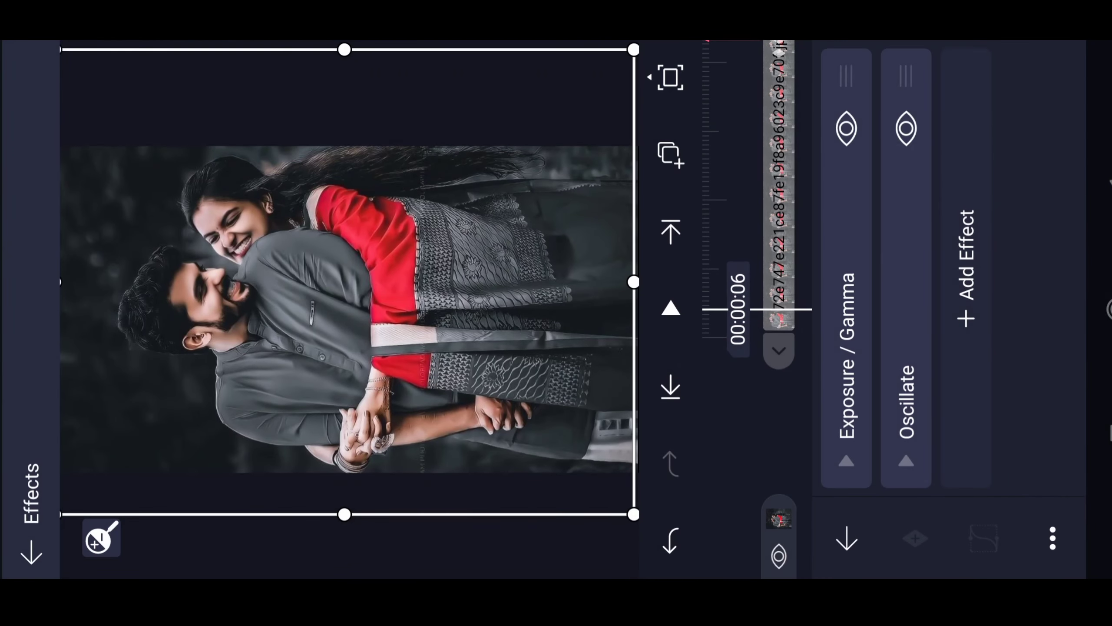
Set the Oscillate angle to about 80°, then adjust its frequency and magnitude
click(908, 370)
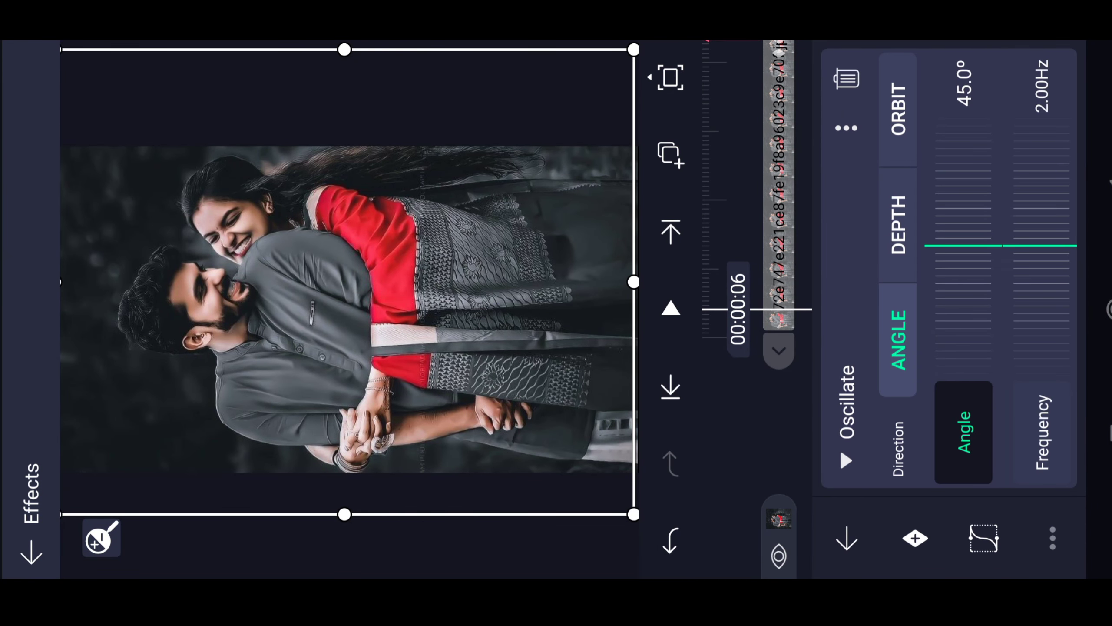
drag(991, 343, 996, 363)
drag(983, 246, 1002, 421)
mouse_move(989, 328)
mouse_down()
mouse_move(989, 341)
mouse_move(958, 168)
mouse_move(873, 174)
mouse_up()
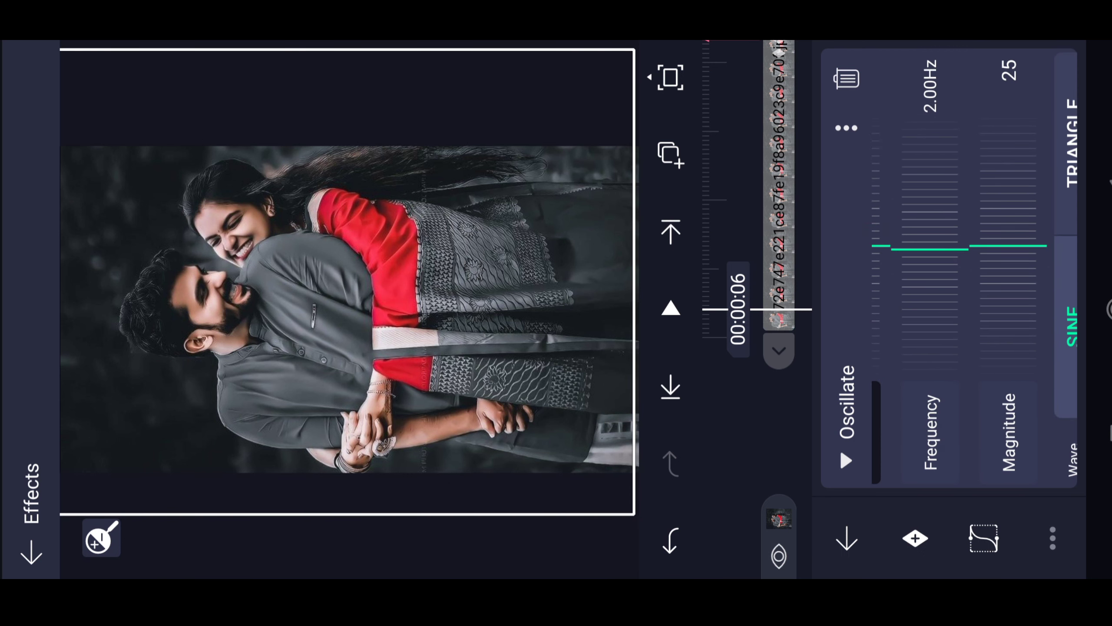
mouse_move(939, 256)
mouse_down()
mouse_move(943, 104)
mouse_move(951, 335)
mouse_move(946, 216)
mouse_move(968, 99)
mouse_move(979, 117)
mouse_move(967, 248)
mouse_up()
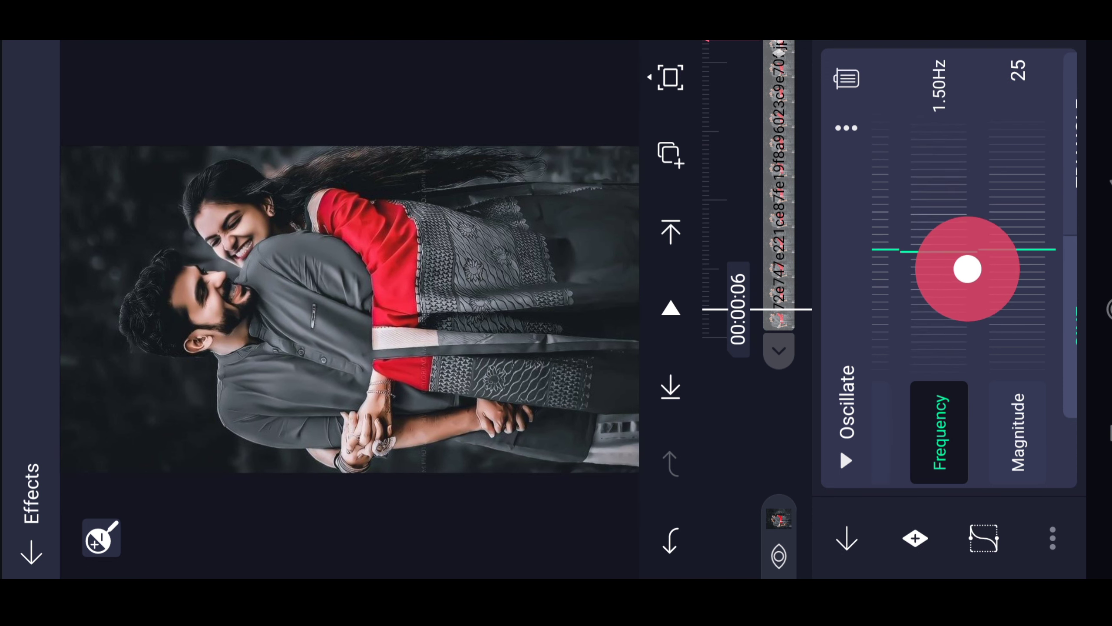
drag(985, 167, 889, 167)
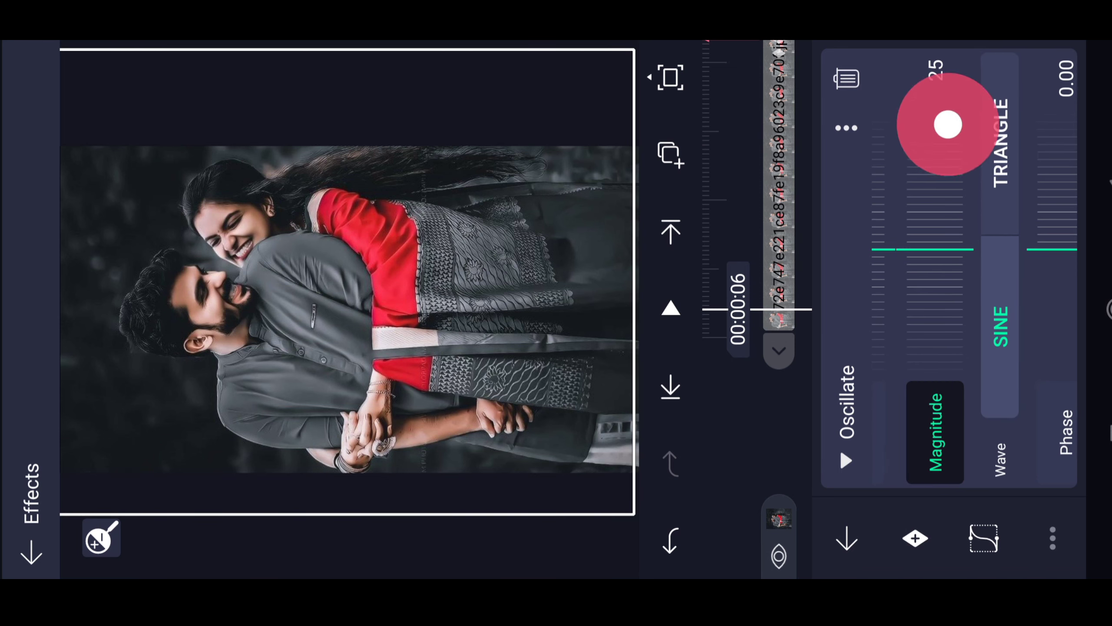
mouse_move(948, 117)
mouse_down()
mouse_move(956, 230)
mouse_move(963, 127)
mouse_move(963, 204)
mouse_up()
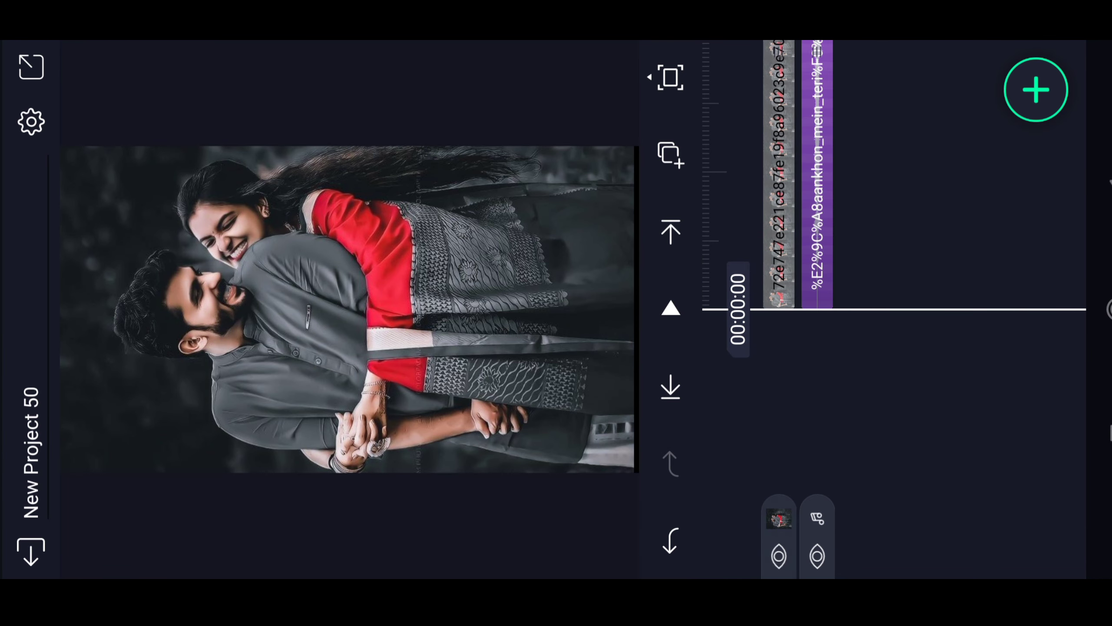
Add a square shape layer and enlarge it slightly
click(1036, 90)
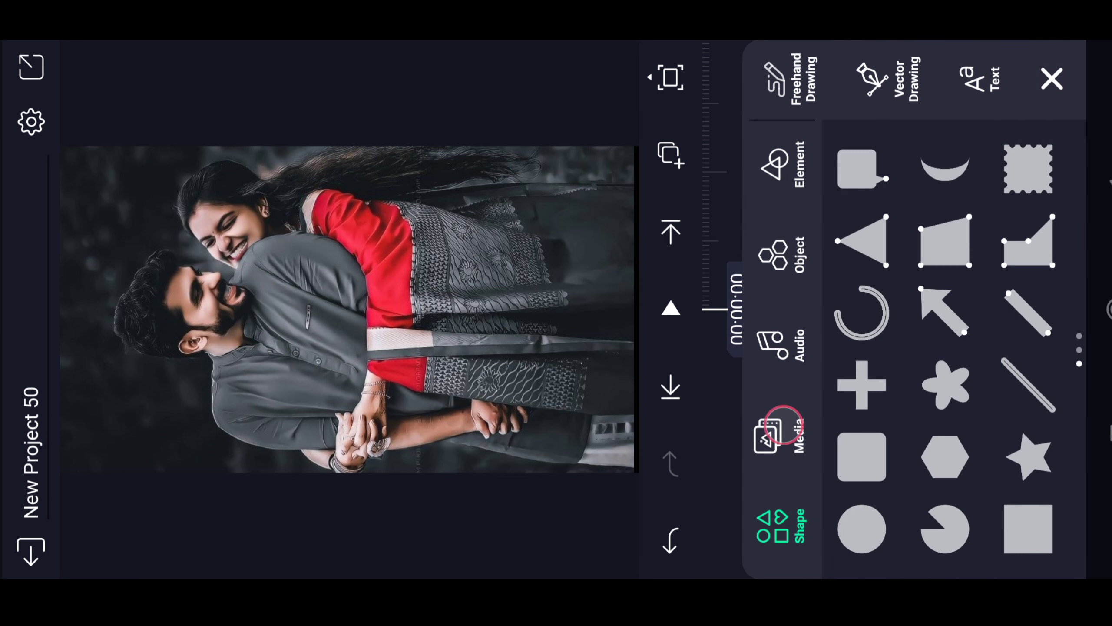
click(783, 424)
click(779, 526)
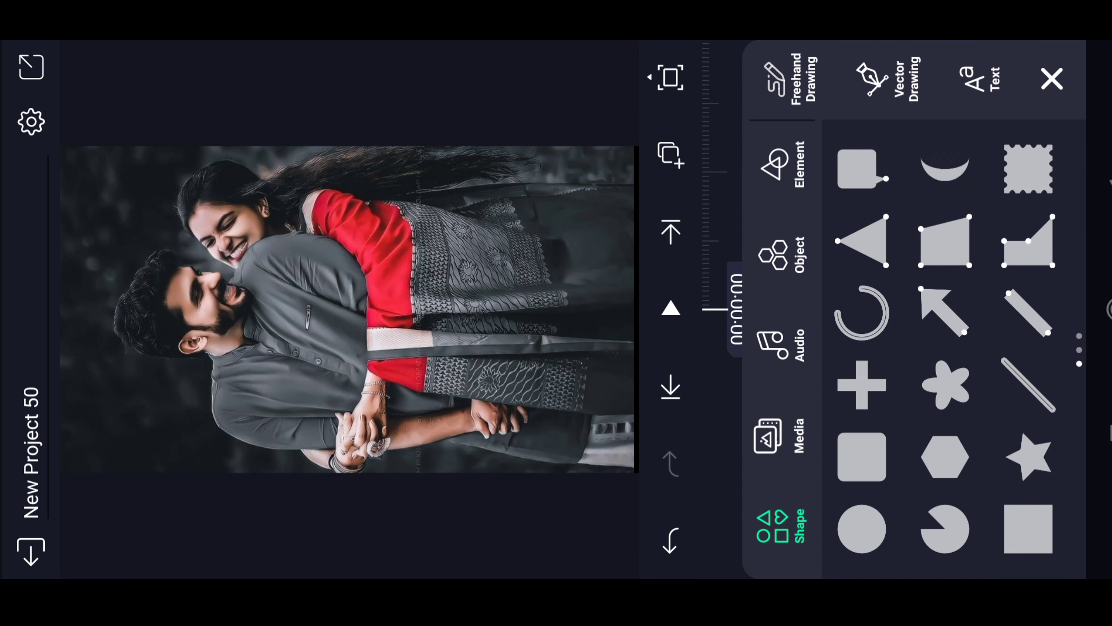
click(1028, 529)
click(1049, 472)
click(983, 81)
mouse_move(1008, 421)
mouse_down()
mouse_move(1009, 370)
mouse_move(983, 281)
mouse_up()
Rotate the square about 36° into a diamond
click(847, 81)
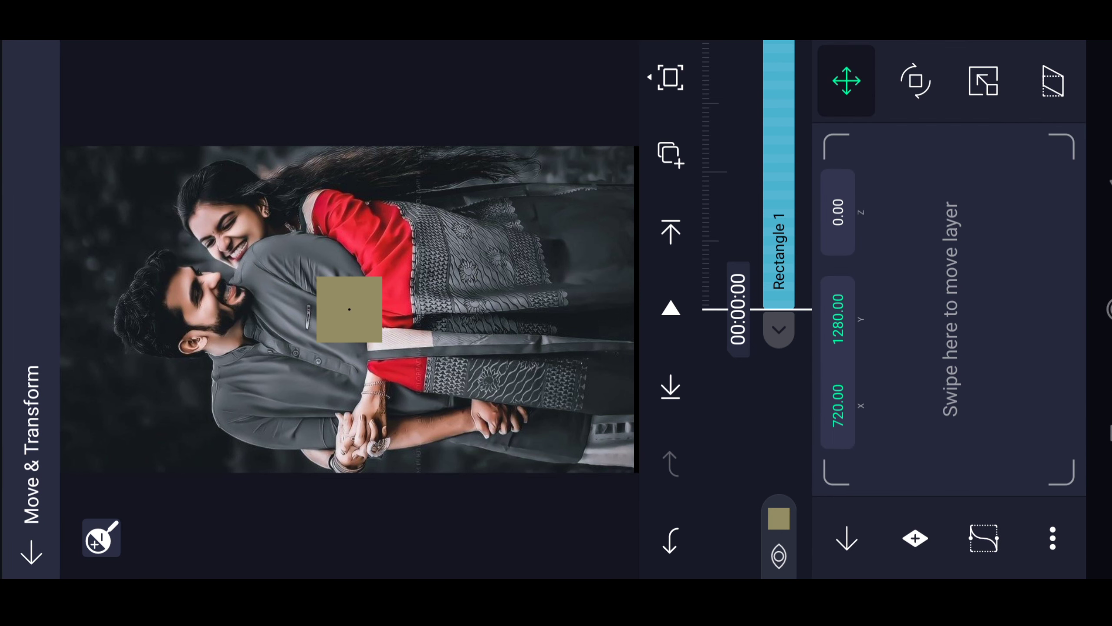
click(915, 81)
mouse_move(958, 193)
mouse_down()
mouse_move(993, 194)
mouse_move(1014, 219)
mouse_up()
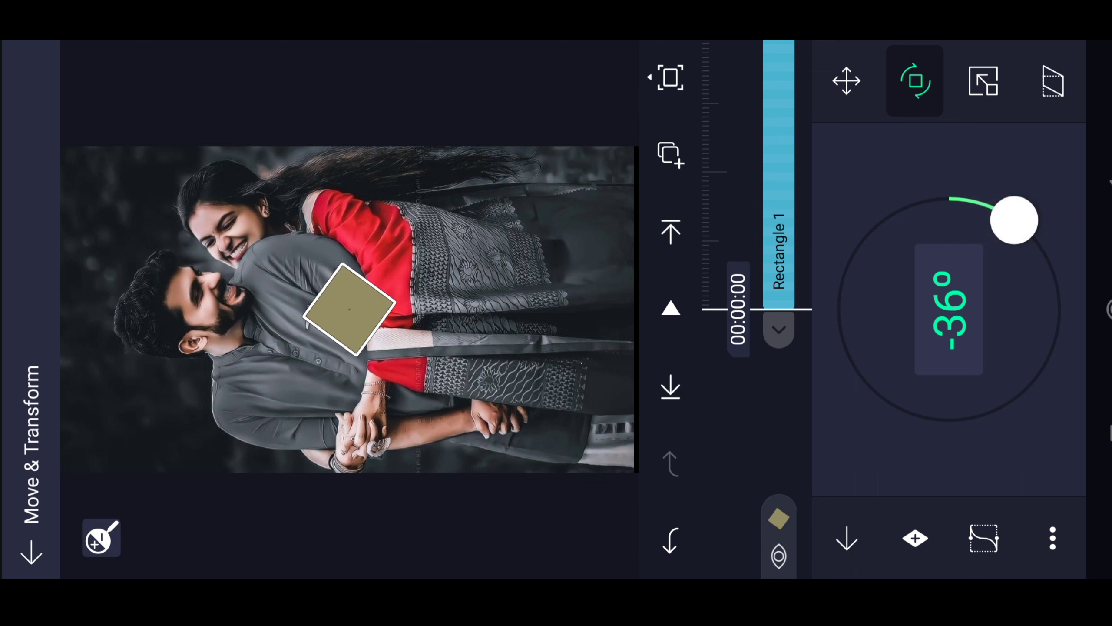
Give the square a thick cyan outline with stroke width 16
click(846, 538)
click(951, 291)
click(838, 171)
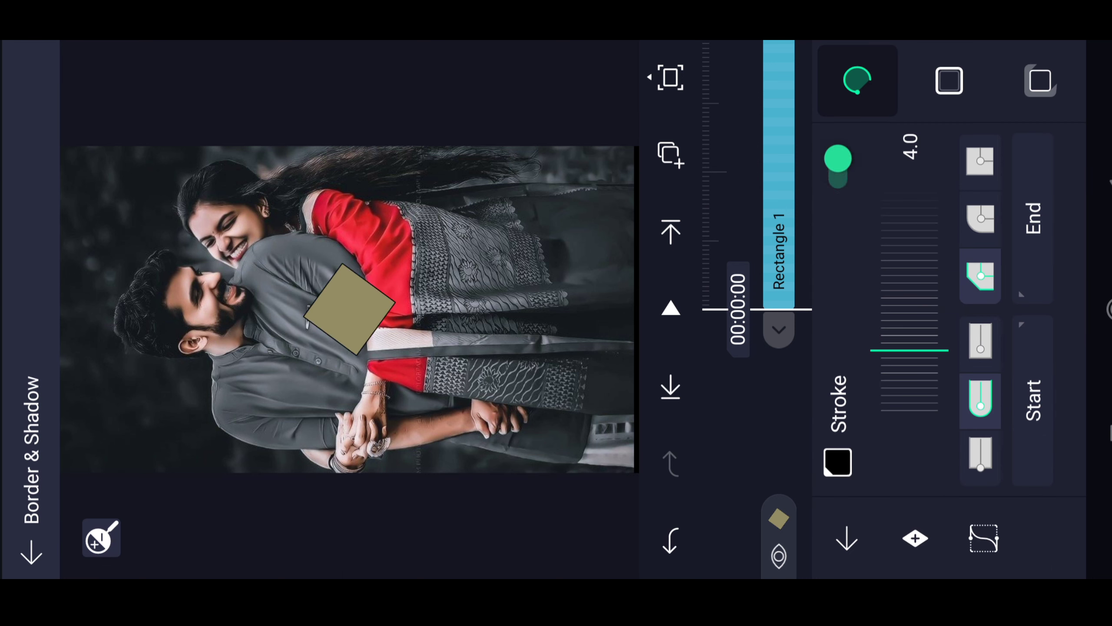
drag(926, 351, 924, 359)
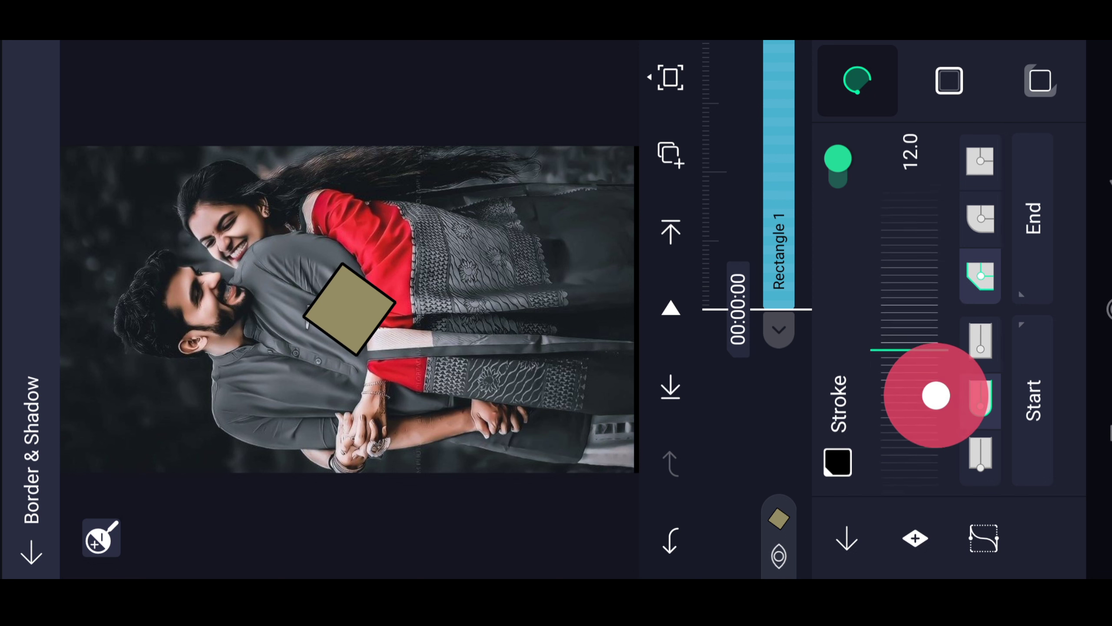
click(847, 538)
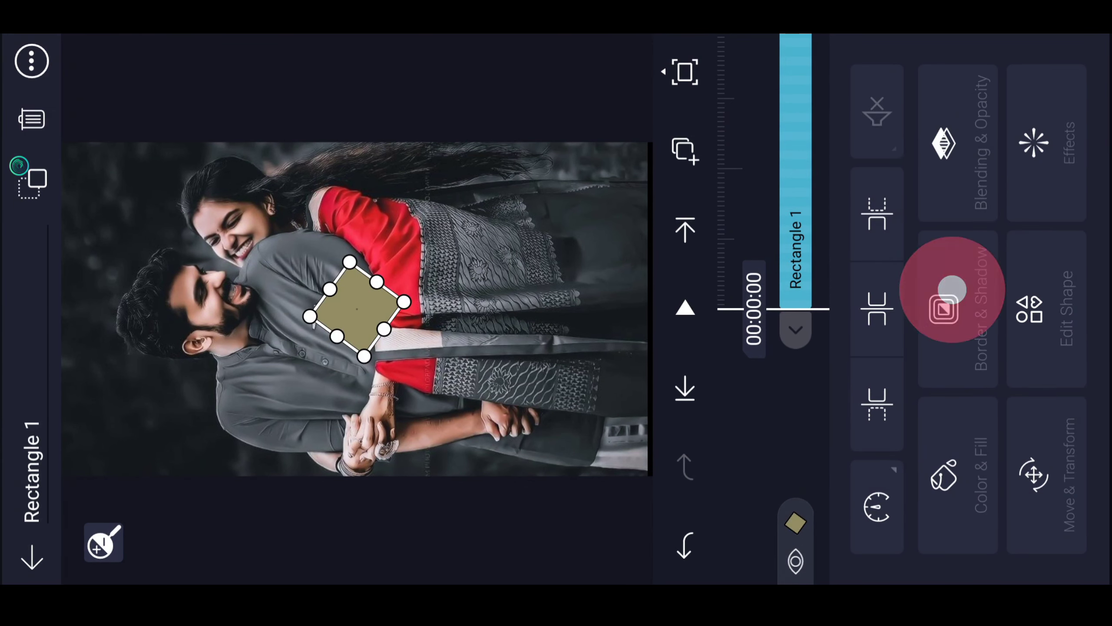
click(946, 298)
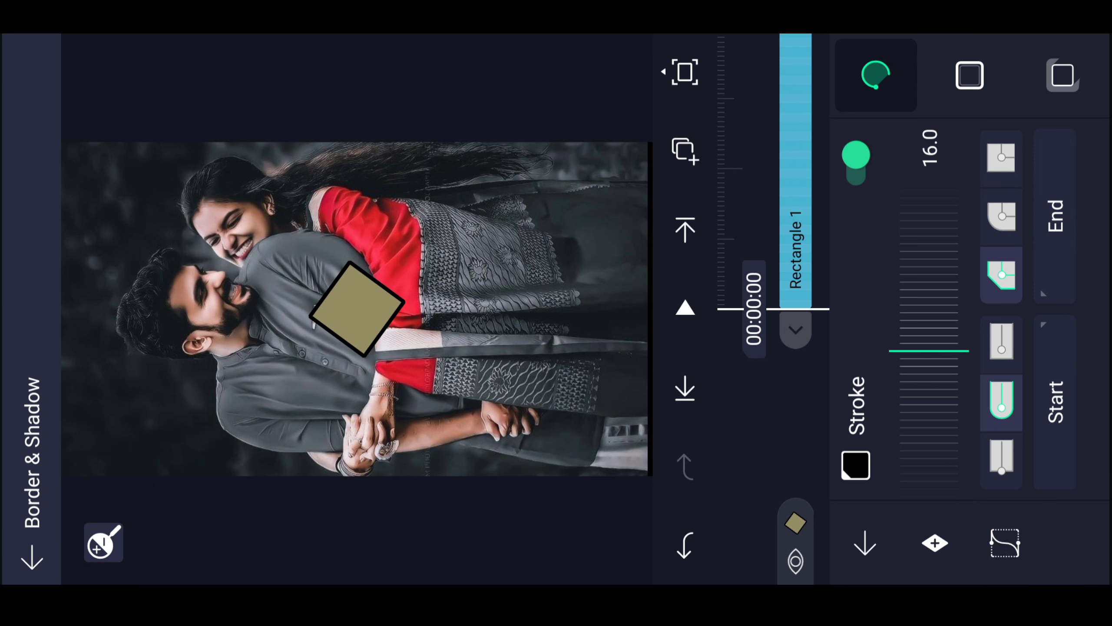
click(856, 464)
click(949, 282)
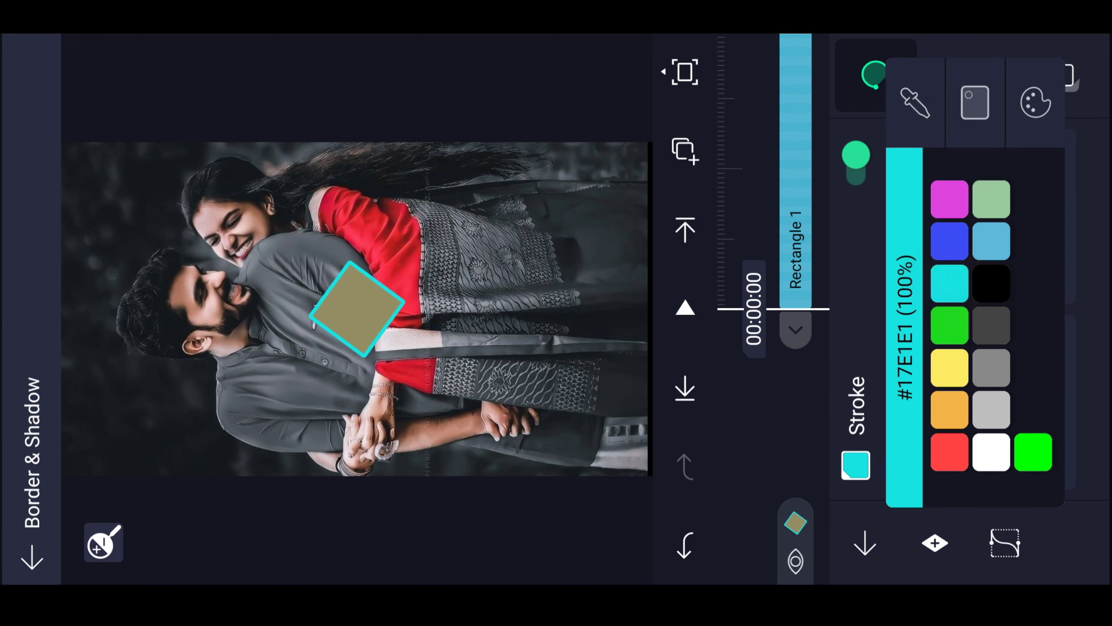
click(874, 531)
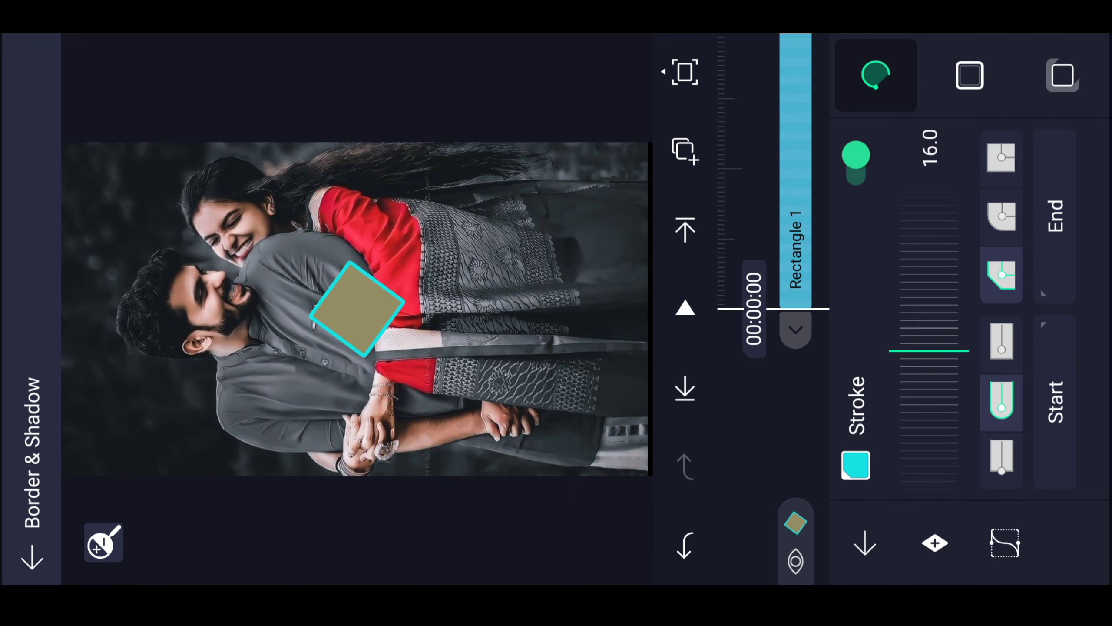
Add the second couple photo from Media as a new layer
click(862, 535)
click(790, 409)
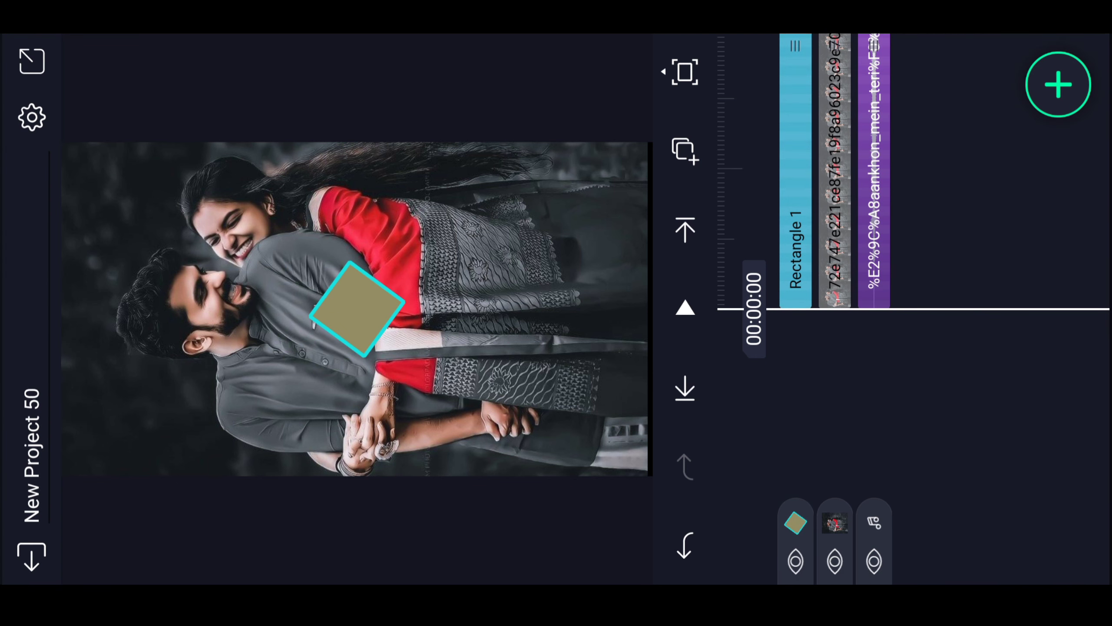
click(1058, 92)
click(784, 437)
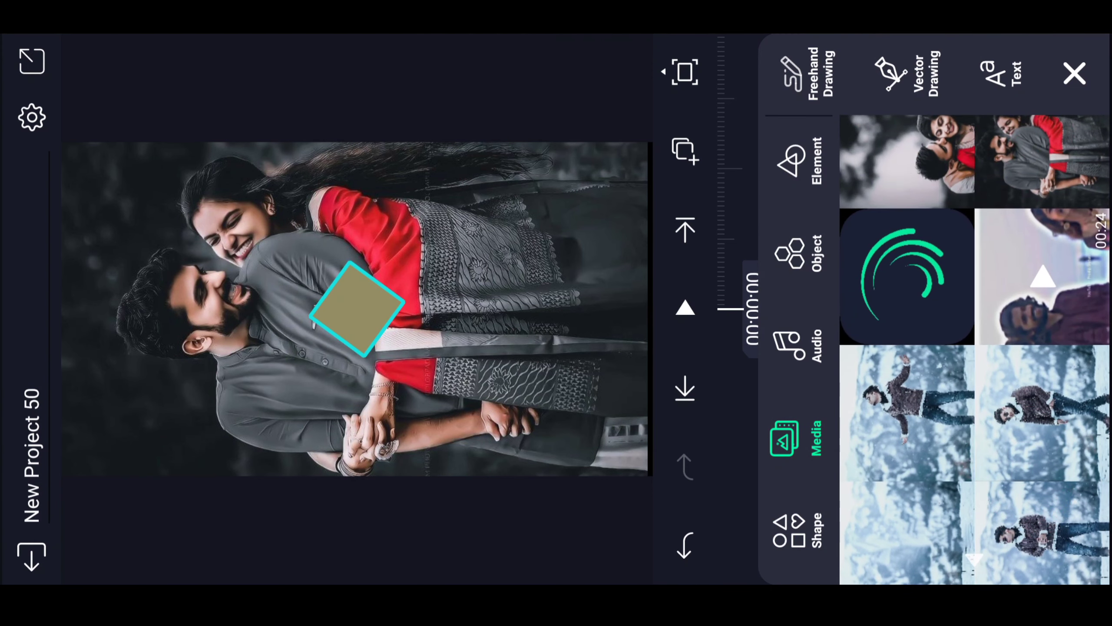
click(929, 266)
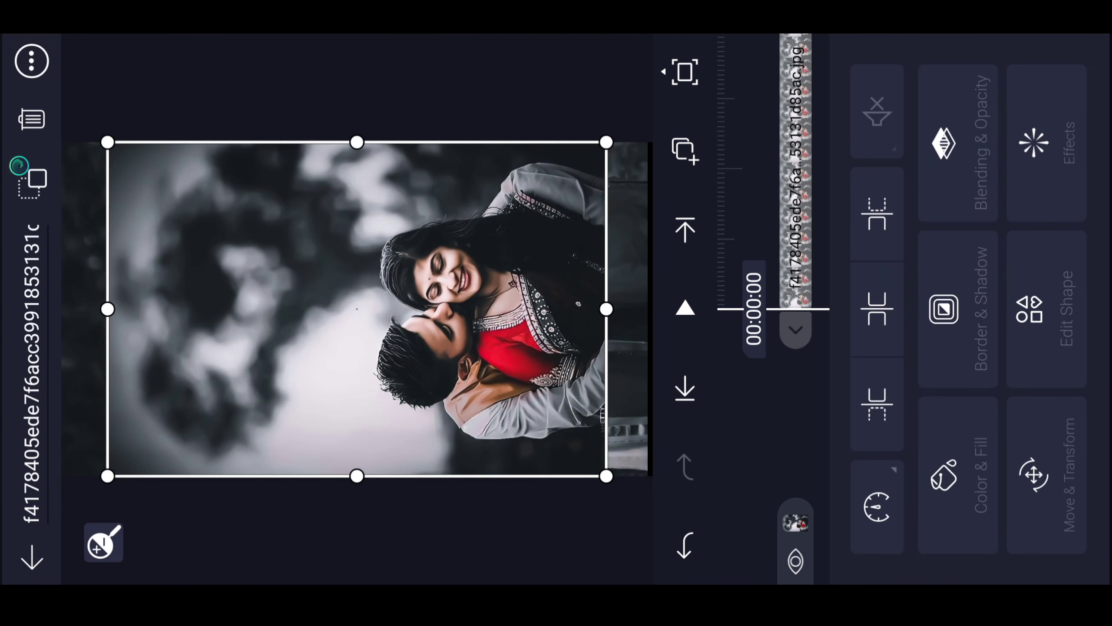
Shrink the photo into a small inset over the square and stack the square above it
click(1043, 486)
click(1004, 75)
mouse_move(1055, 253)
mouse_down()
mouse_move(1038, 40)
mouse_move(1018, 50)
mouse_move(1055, 144)
mouse_move(1068, 290)
mouse_move(1031, 55)
mouse_move(1030, 169)
mouse_move(1039, 95)
mouse_move(1067, 398)
mouse_move(1050, 328)
mouse_move(1048, 364)
mouse_up()
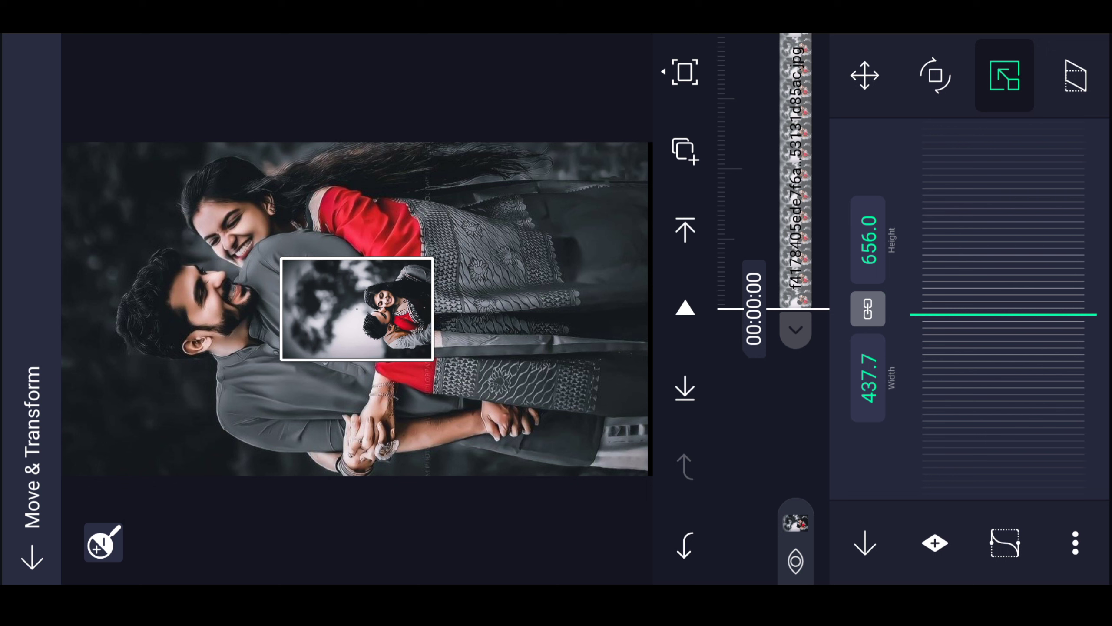
click(865, 74)
drag(1068, 241, 988, 239)
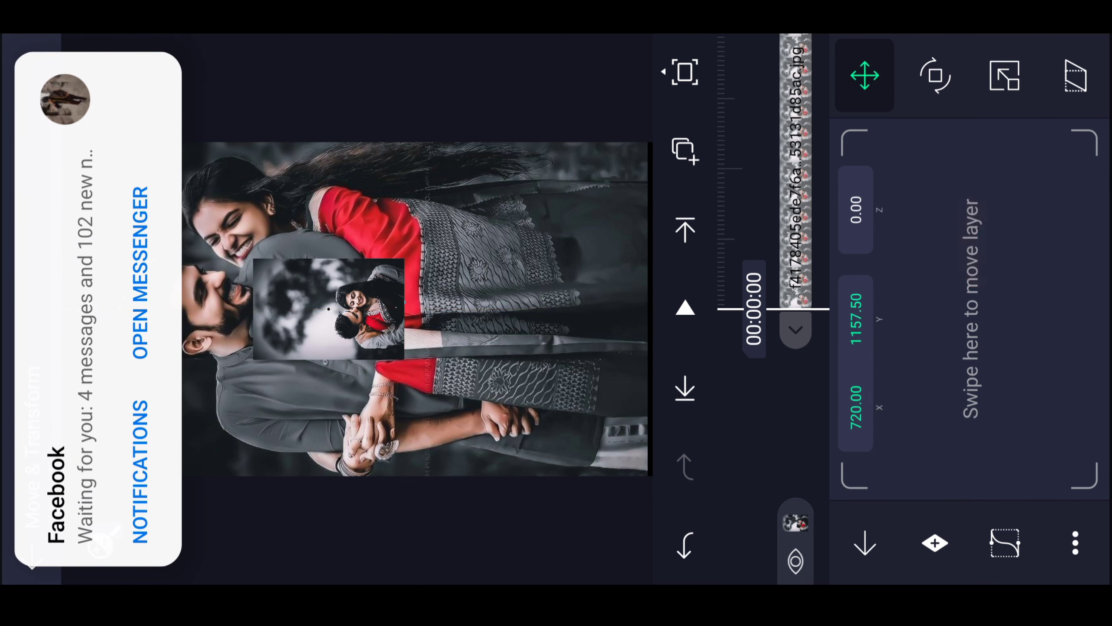
drag(90, 308, 77, 42)
drag(994, 270, 996, 270)
click(865, 544)
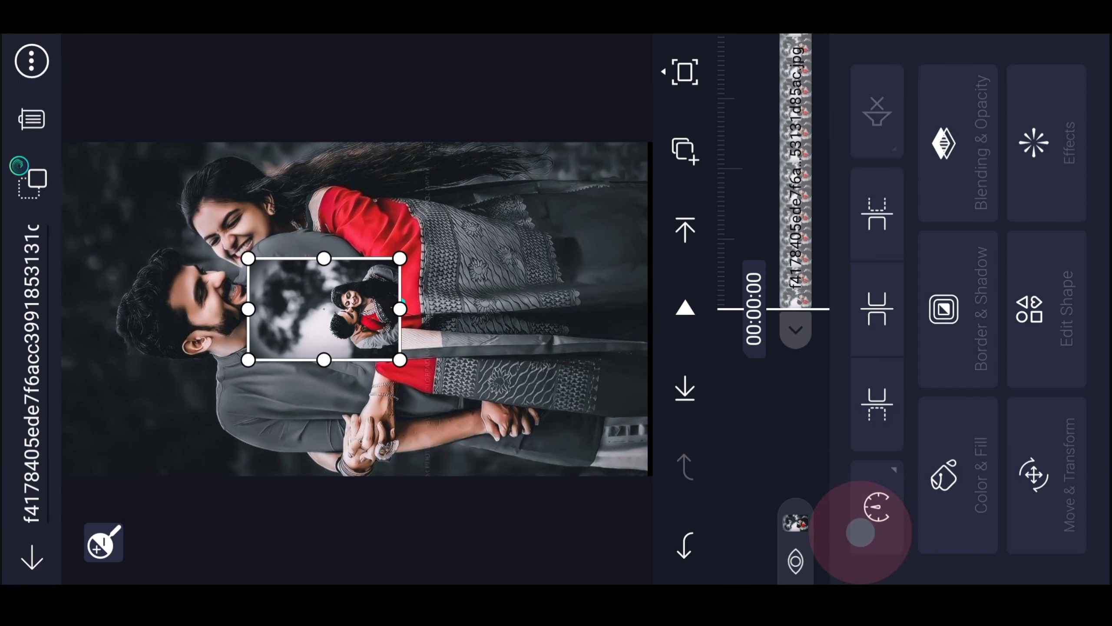
click(32, 557)
drag(829, 412, 777, 405)
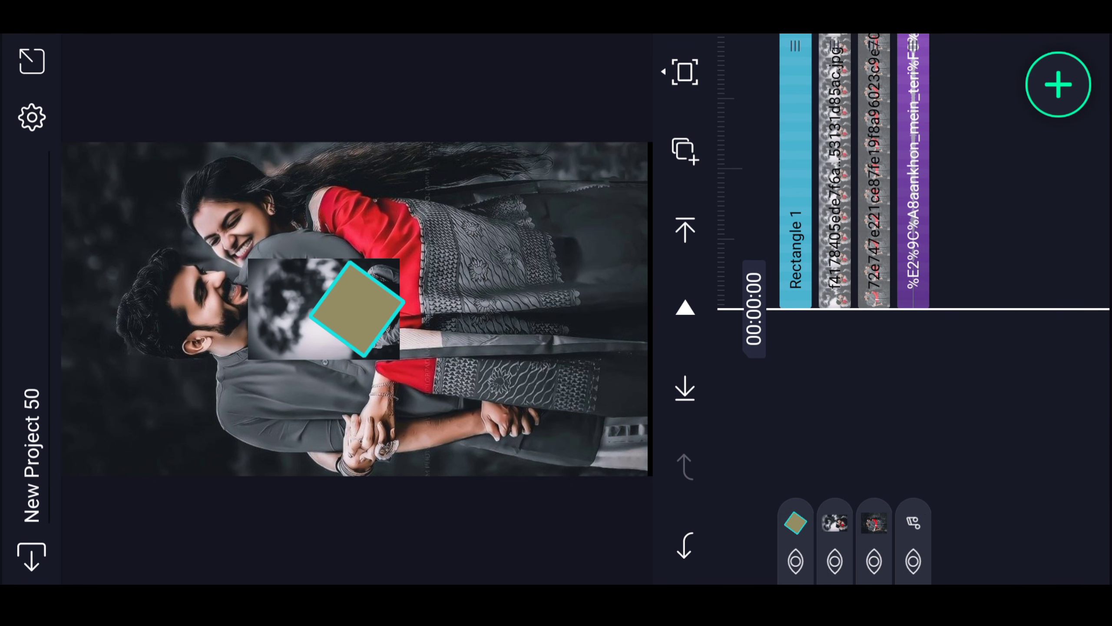
Combine Rectangle 1 and the inset photo into a Group and Mask layer
click(834, 519)
click(796, 519)
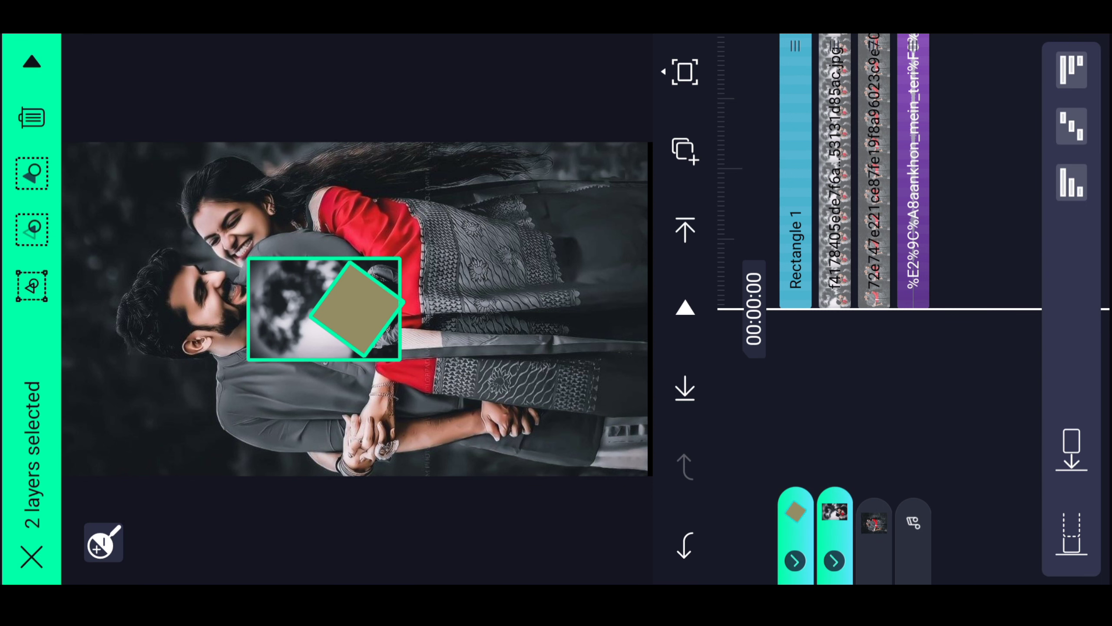
click(31, 228)
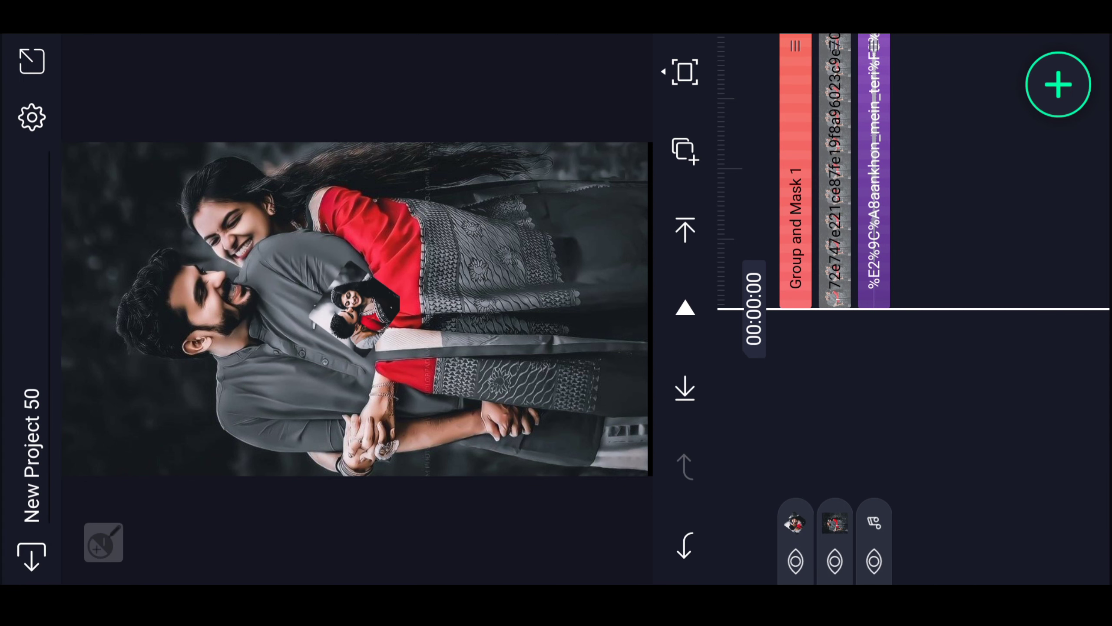
drag(963, 225, 961, 259)
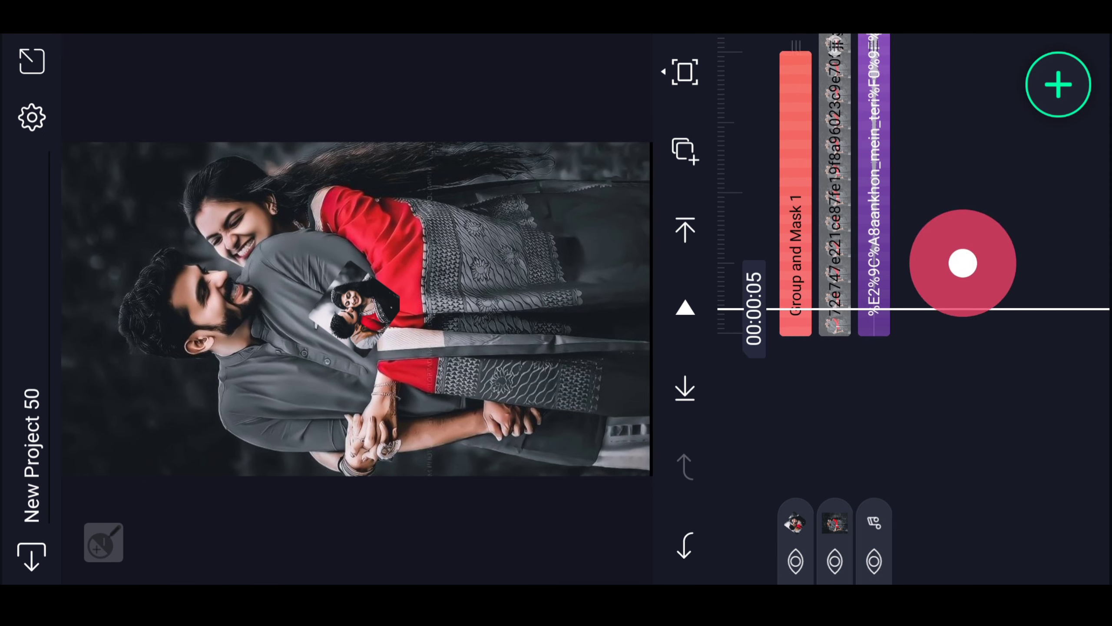
click(787, 223)
click(876, 358)
Move Group and Mask 1 lower, beside the couple's clasped hands
click(784, 155)
click(799, 351)
click(683, 216)
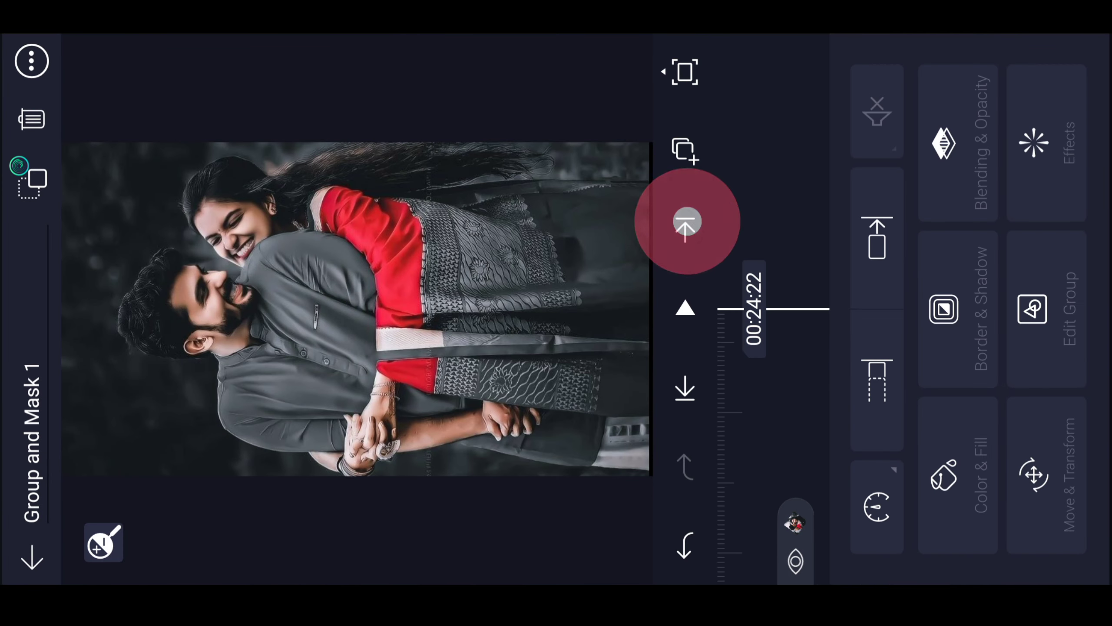
click(869, 360)
mouse_move(987, 307)
mouse_down()
mouse_move(987, 354)
mouse_move(985, 142)
mouse_up()
click(800, 204)
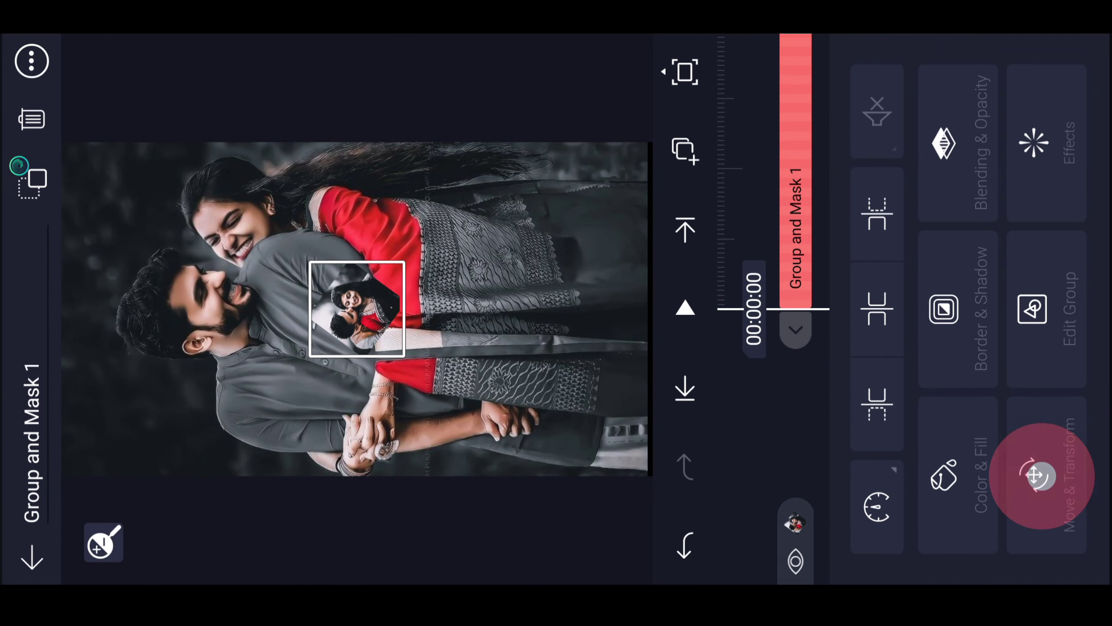
click(1038, 474)
drag(1068, 335, 1041, 303)
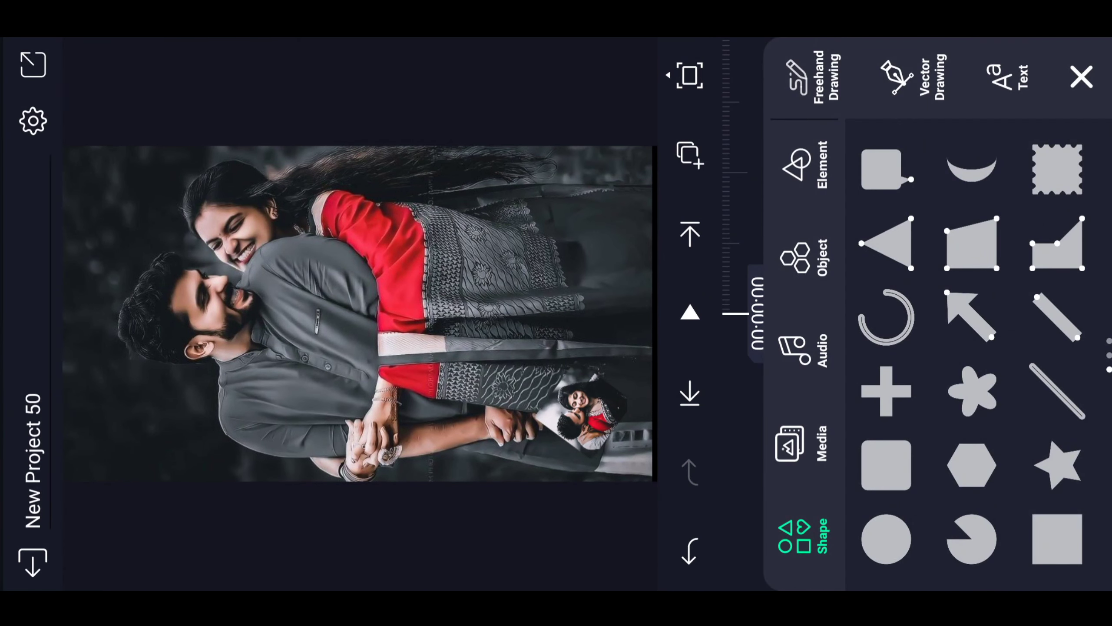
Add a green rectangle, move it lower, and stretch it into a thick long bar
click(1057, 538)
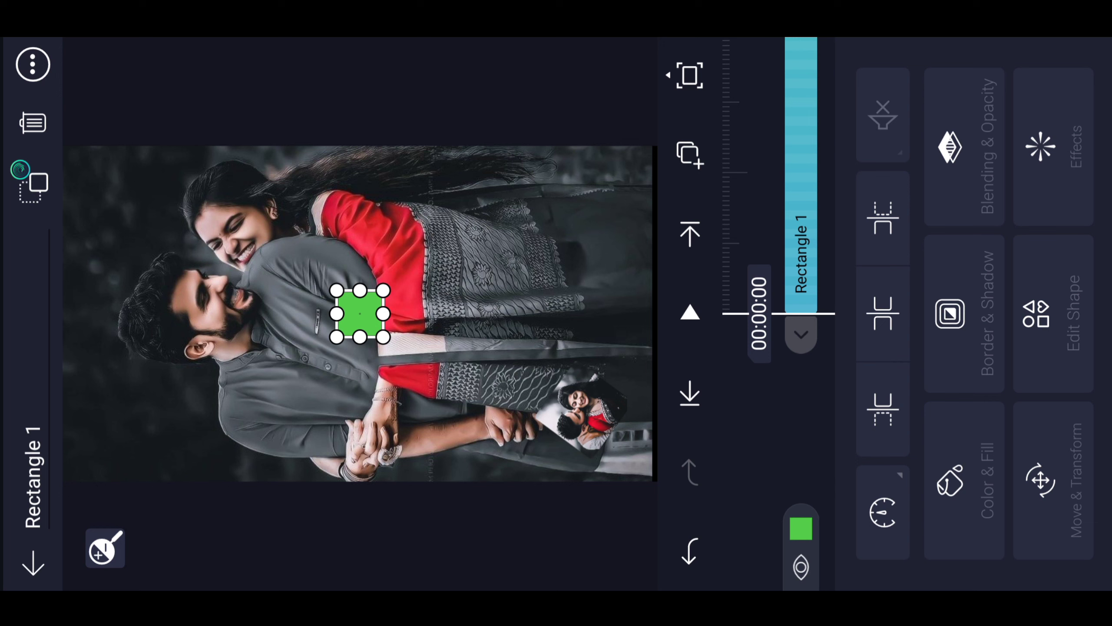
click(1050, 454)
mouse_move(1038, 278)
mouse_down()
mouse_move(1093, 279)
mouse_move(951, 241)
mouse_up()
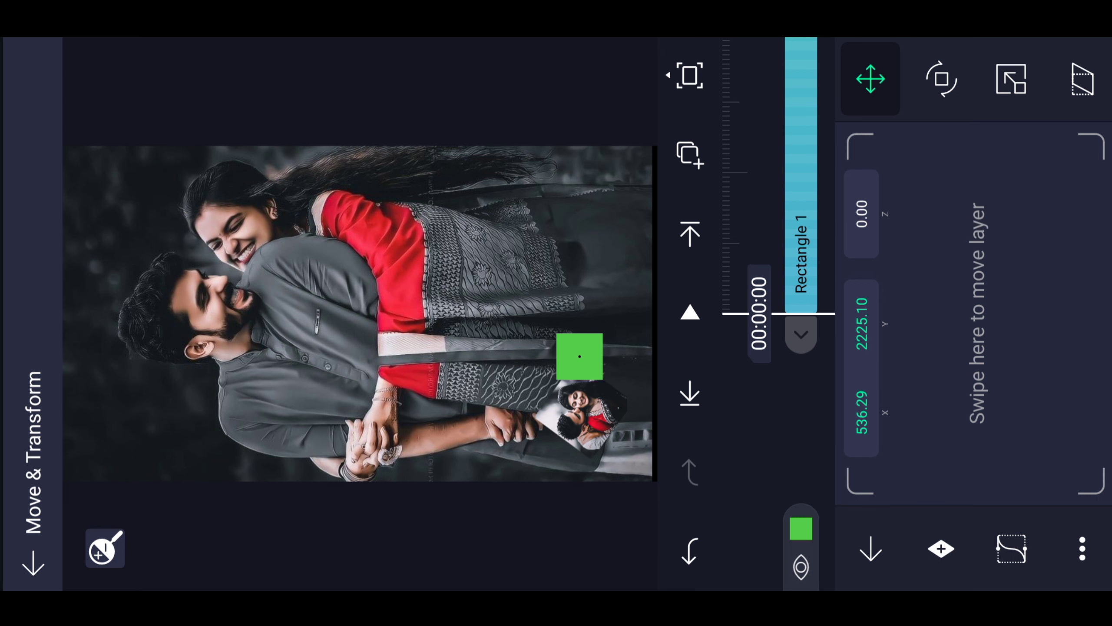
click(1011, 81)
click(865, 535)
click(1052, 305)
mouse_move(922, 434)
mouse_down()
mouse_move(882, 355)
mouse_move(860, 118)
mouse_move(861, 225)
mouse_move(861, 194)
mouse_up()
mouse_move(881, 272)
mouse_down()
mouse_move(882, 333)
mouse_move(873, 216)
mouse_move(875, 306)
mouse_move(856, 223)
mouse_move(869, 368)
mouse_up()
Position the bar along the bottom edge of the frame
click(871, 549)
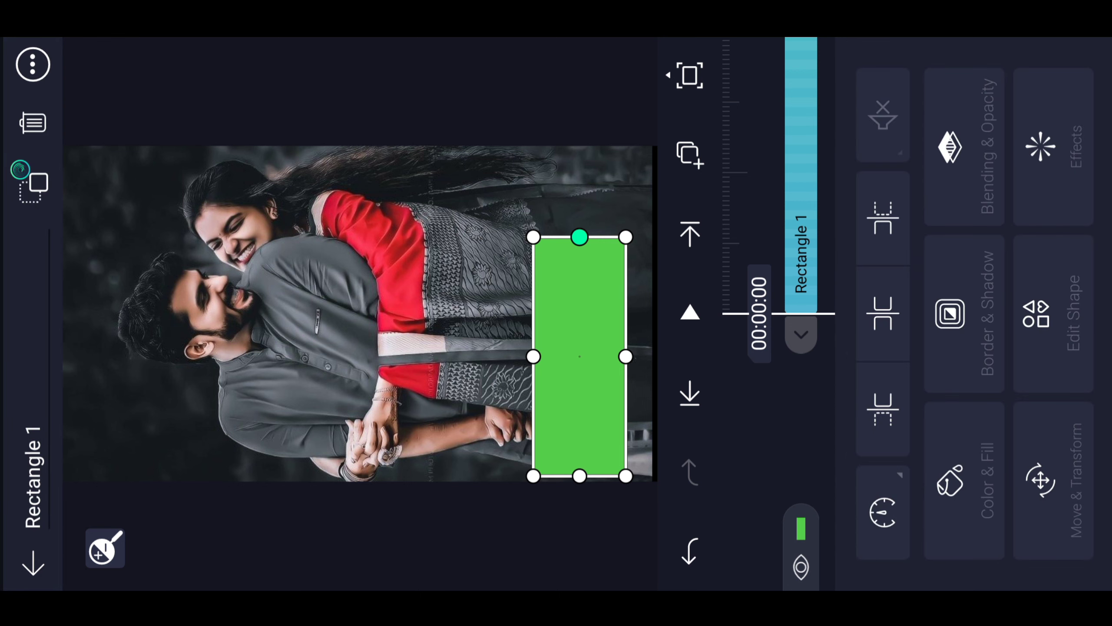
click(1060, 467)
mouse_move(1006, 288)
mouse_down()
mouse_move(1033, 207)
mouse_move(1023, 203)
mouse_up()
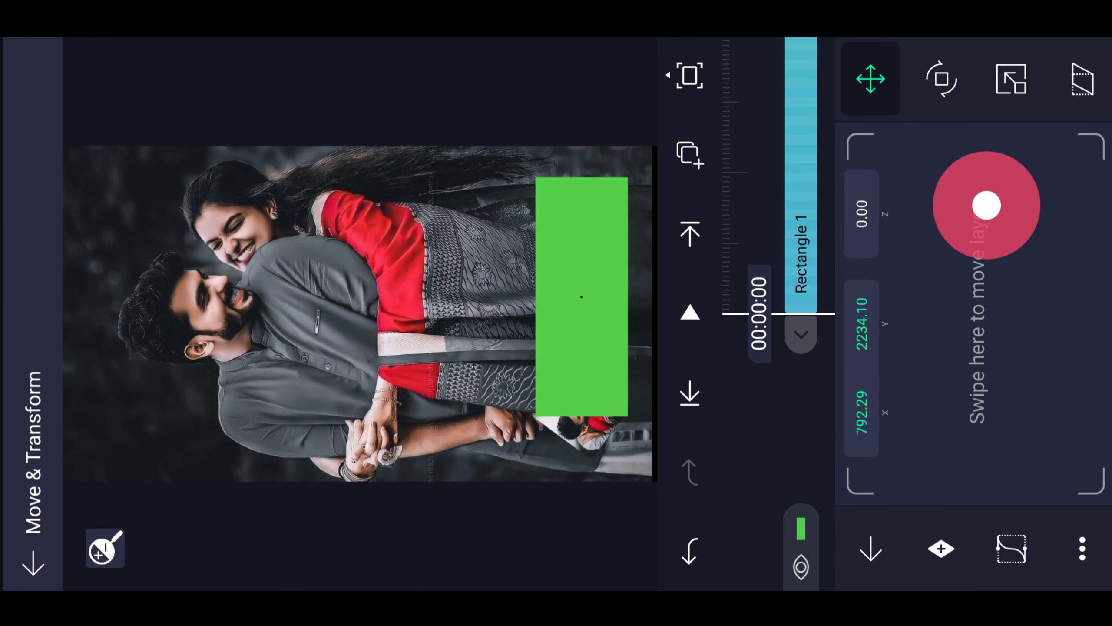
drag(981, 204, 982, 205)
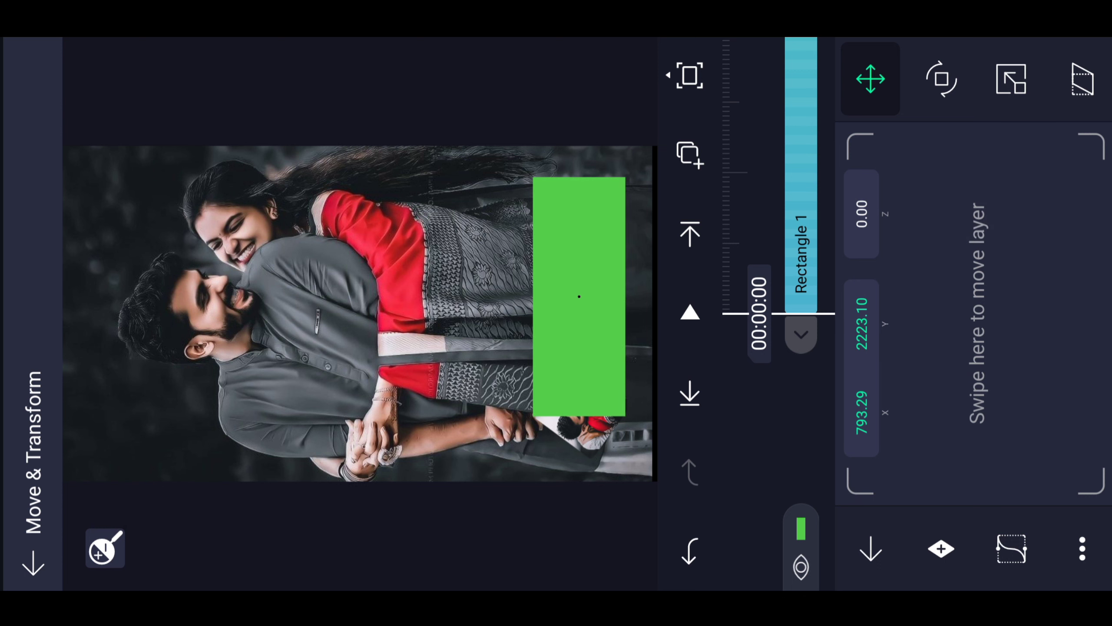
click(885, 534)
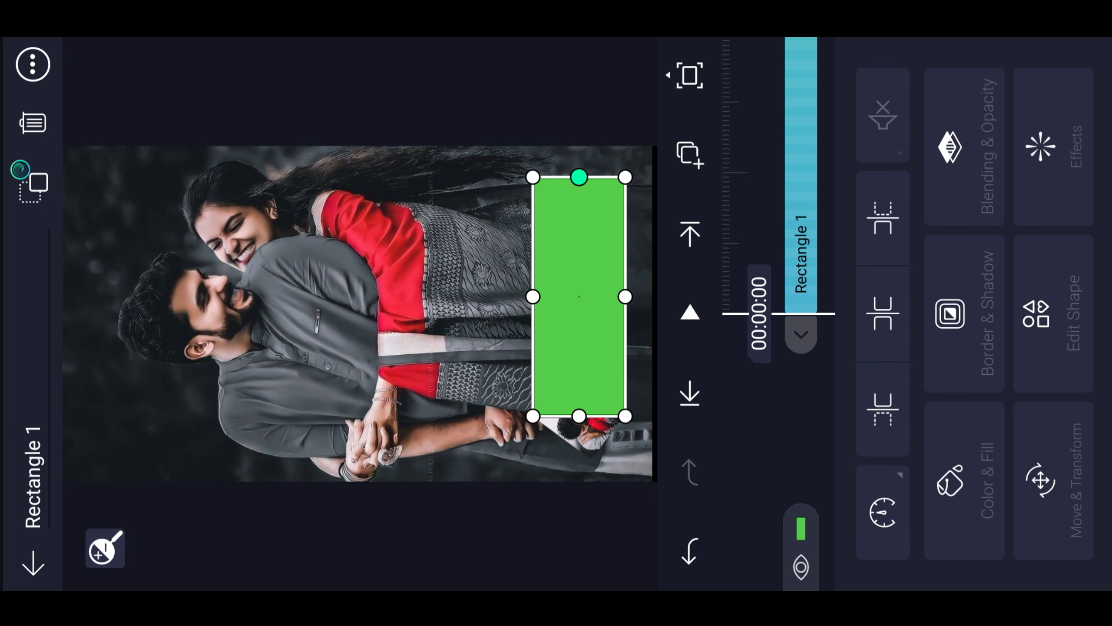
click(970, 475)
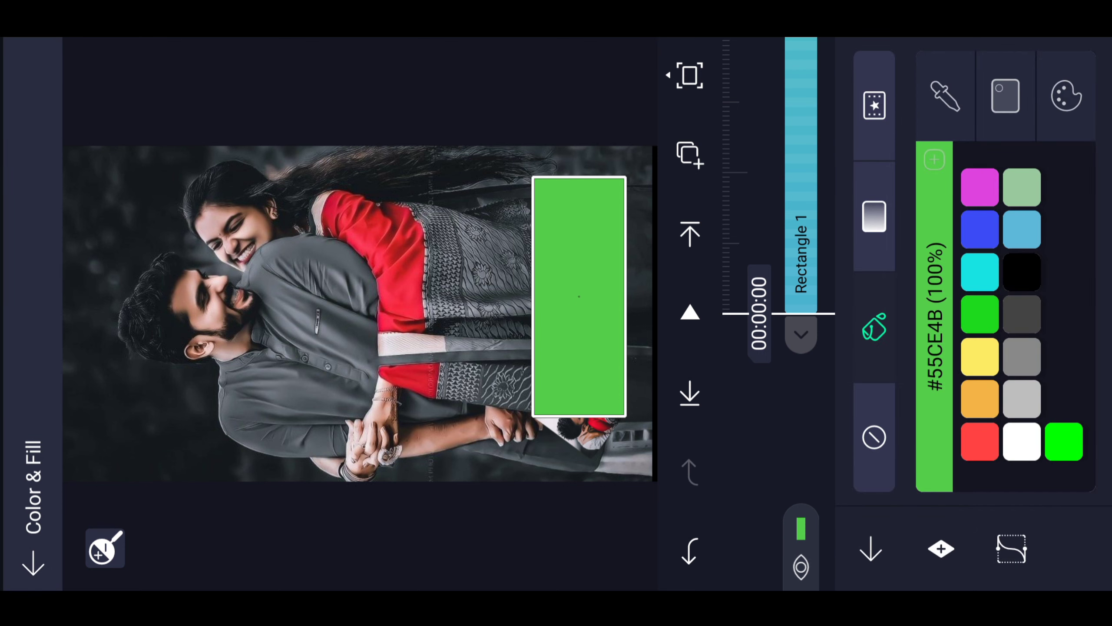
Give the bar a vertical linear gradient of white stops, the top stop at 0% alpha
click(874, 216)
drag(533, 415, 581, 405)
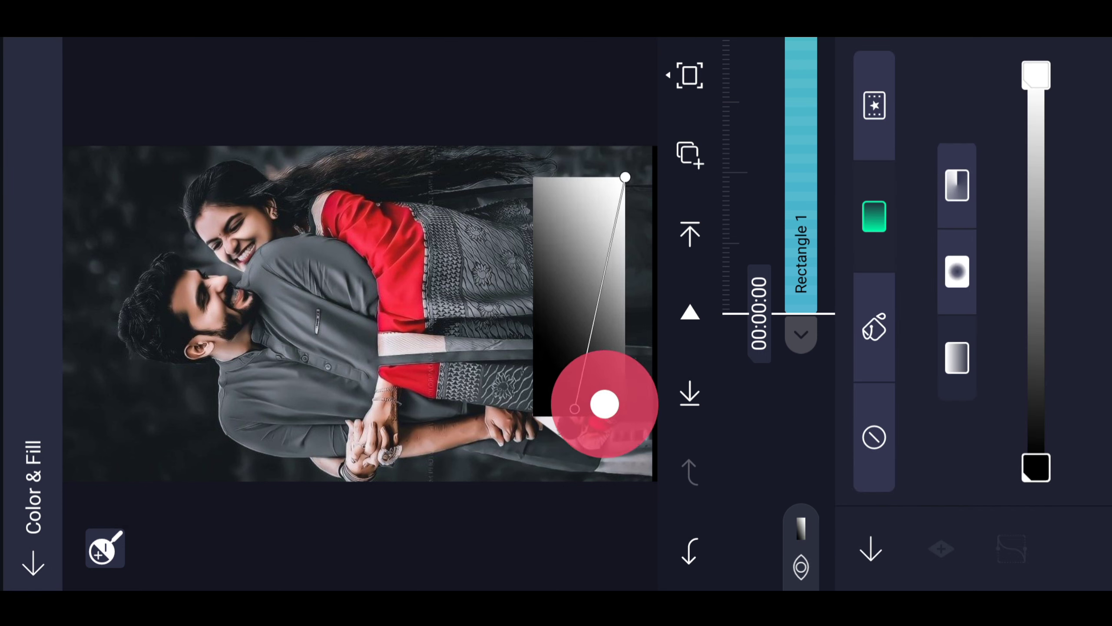
drag(625, 176, 582, 150)
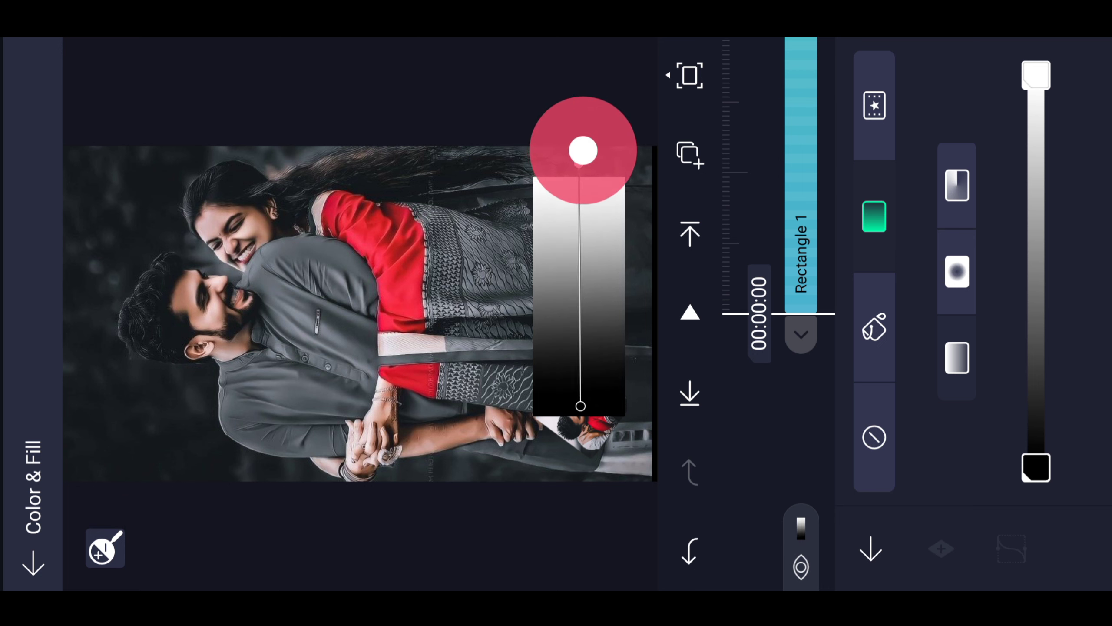
click(1036, 467)
click(924, 454)
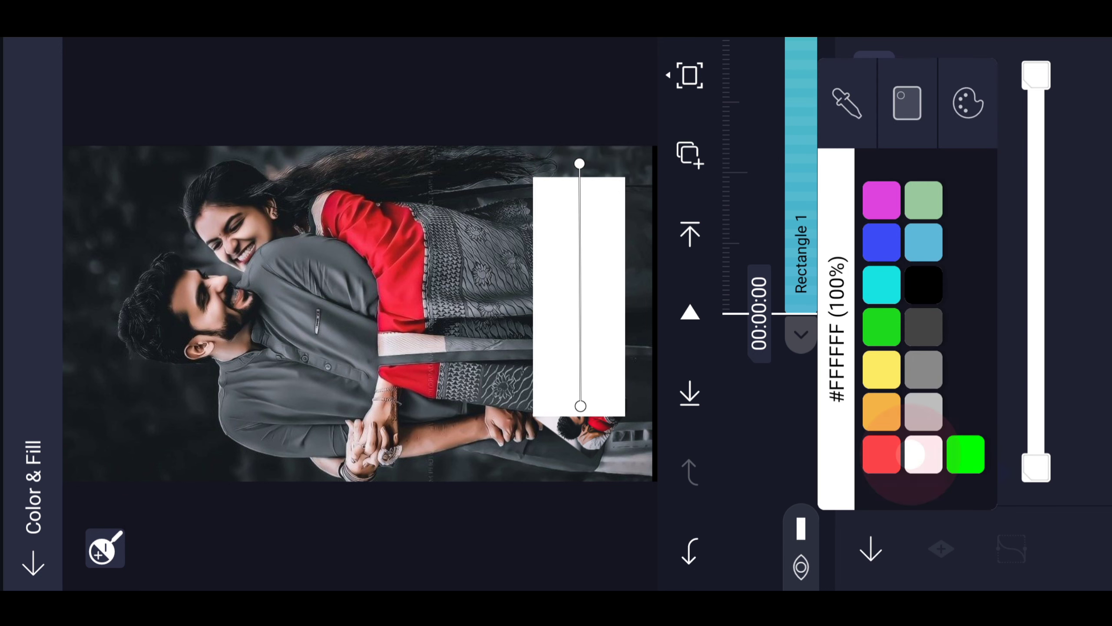
click(1037, 76)
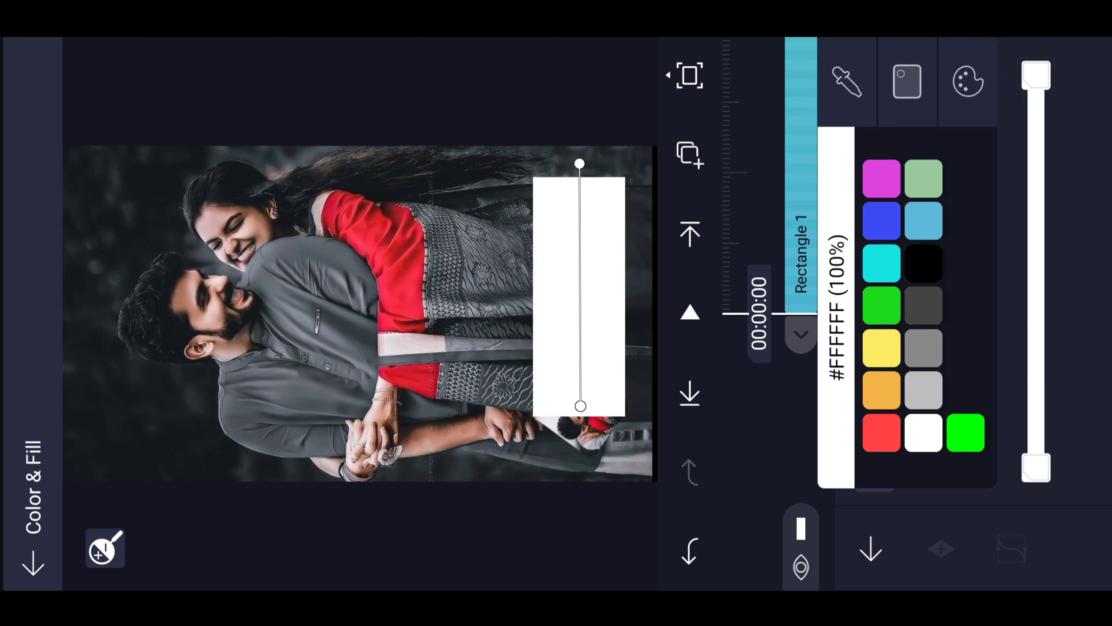
click(906, 81)
drag(829, 150, 1000, 145)
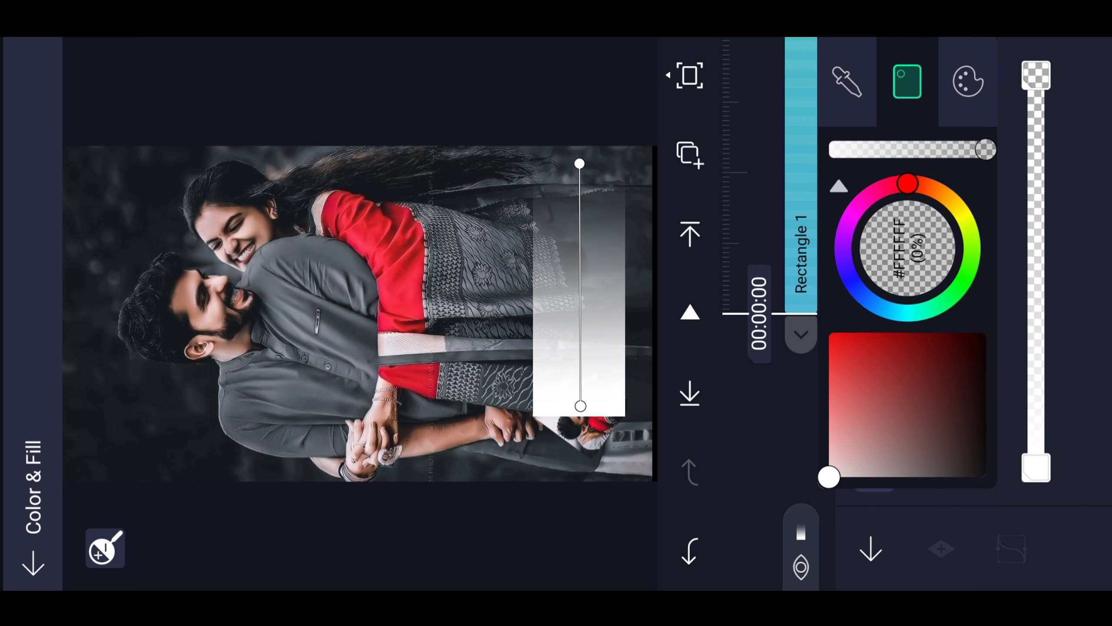
click(1036, 77)
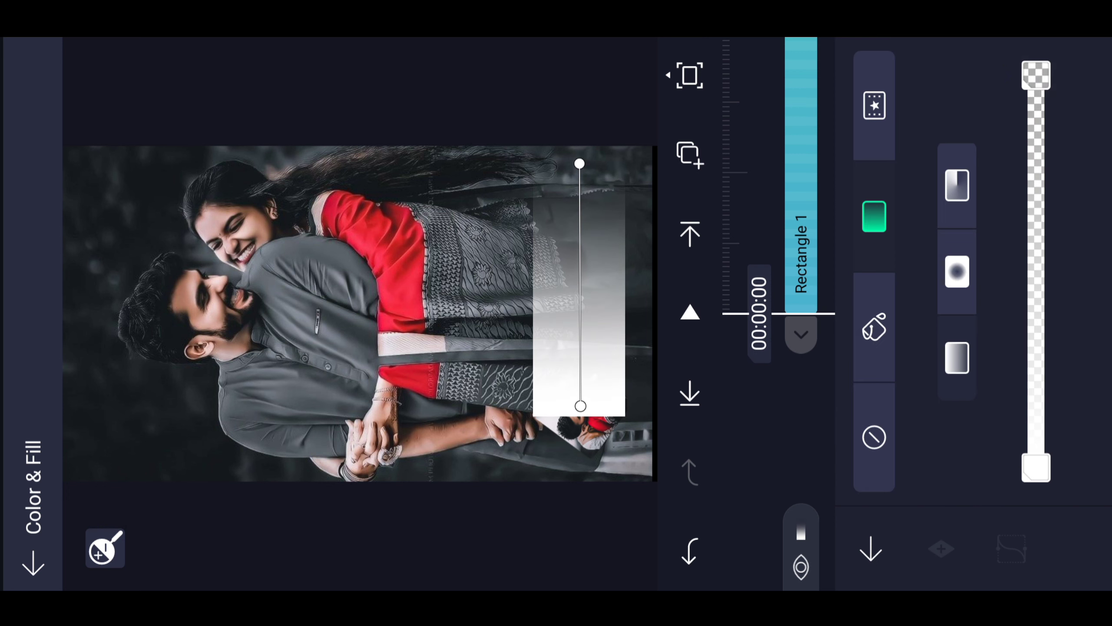
drag(580, 406, 590, 268)
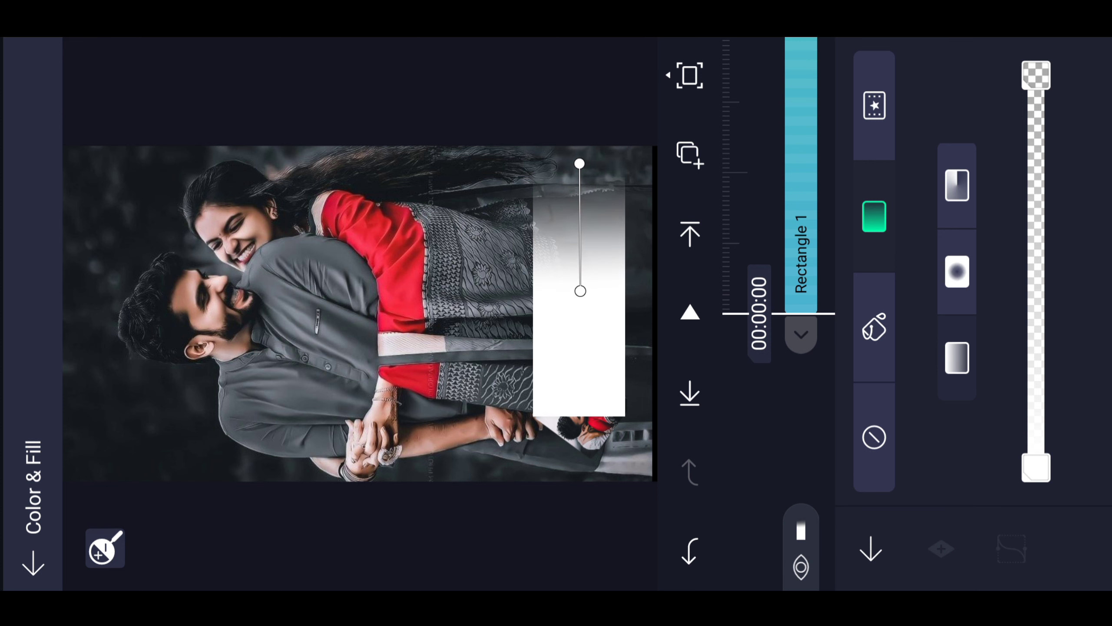
Move Group and Mask 1 above Rectangle 1 in the layer stack
key(Escape)
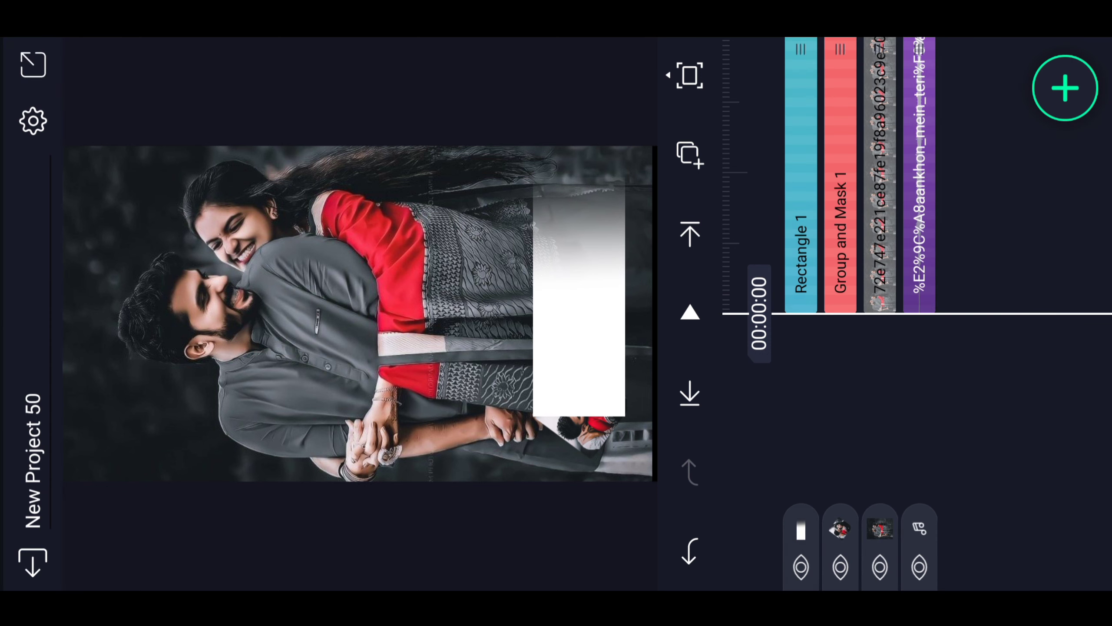
drag(839, 453, 782, 439)
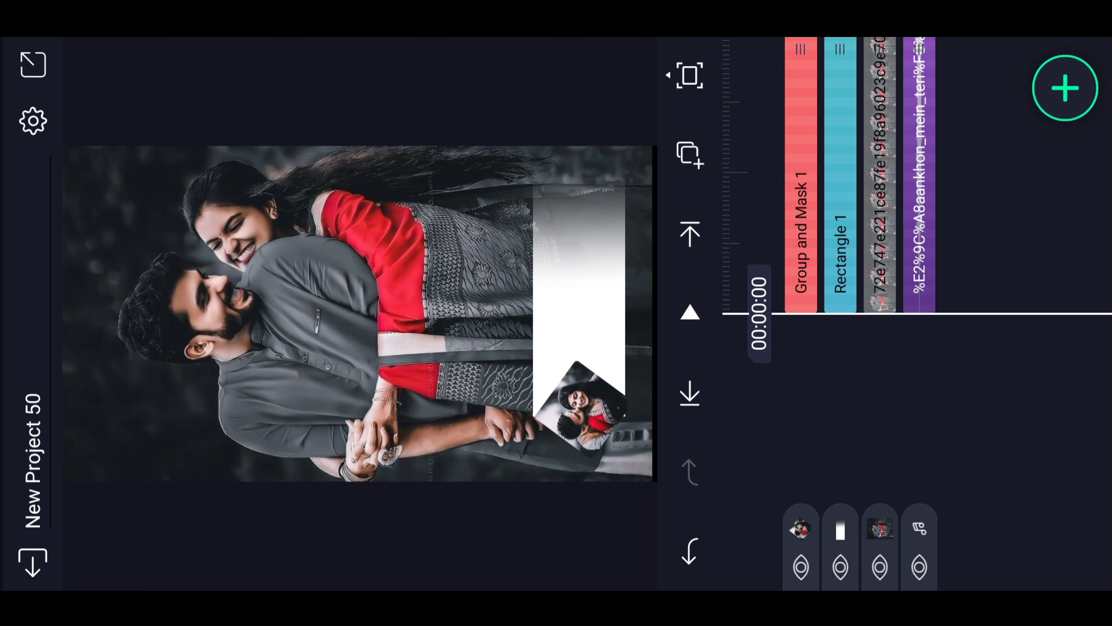
click(802, 232)
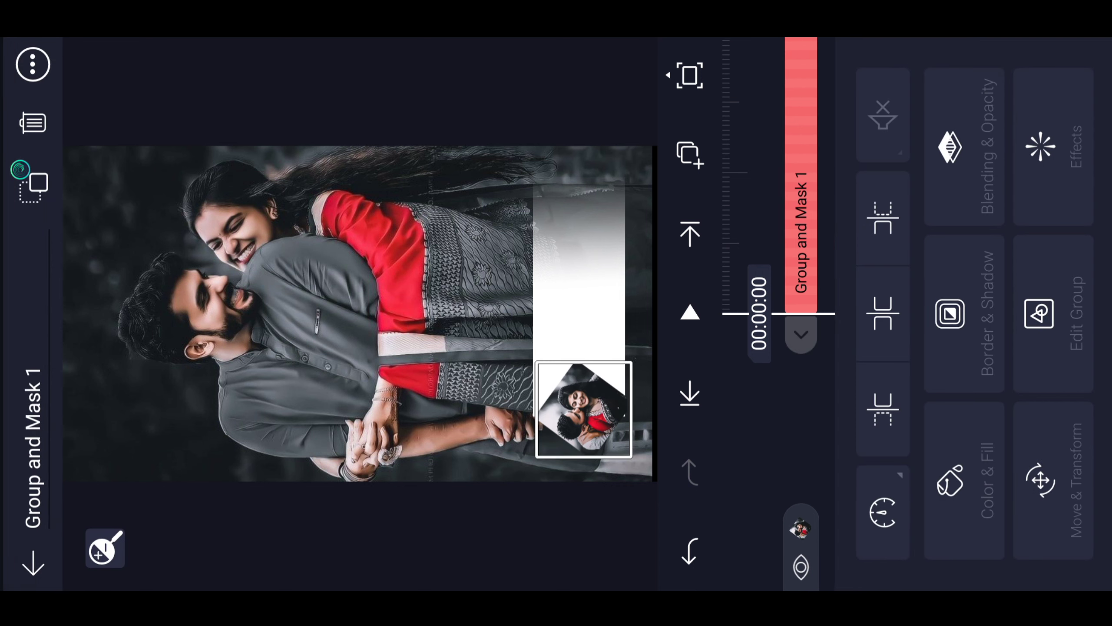
Enable a soft drop shadow of size about 40 on the masked inset
click(963, 313)
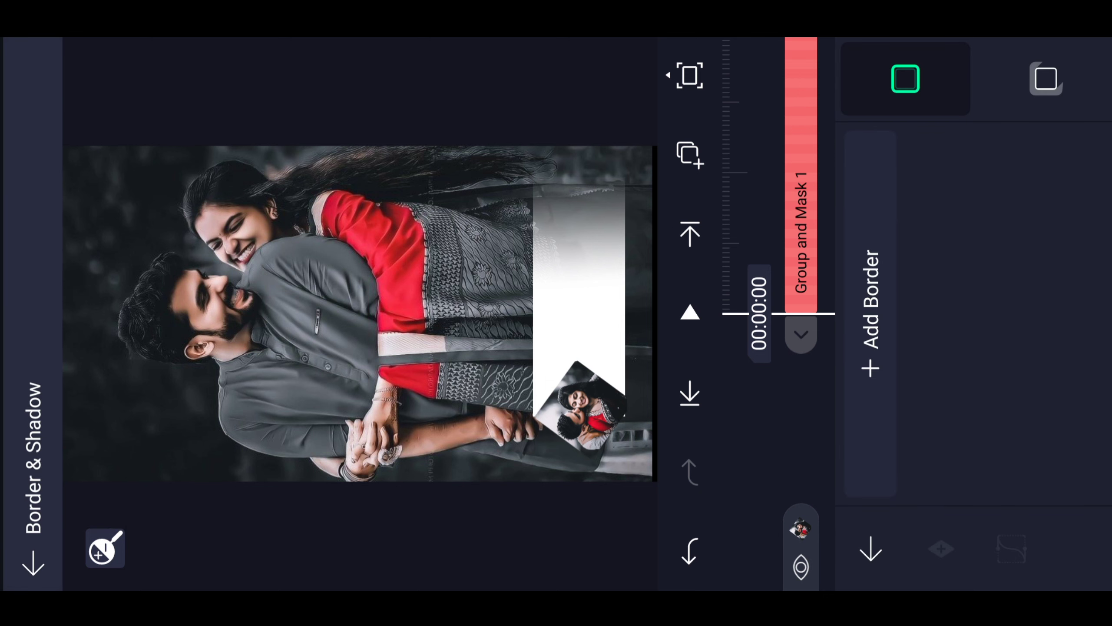
click(1045, 79)
click(861, 173)
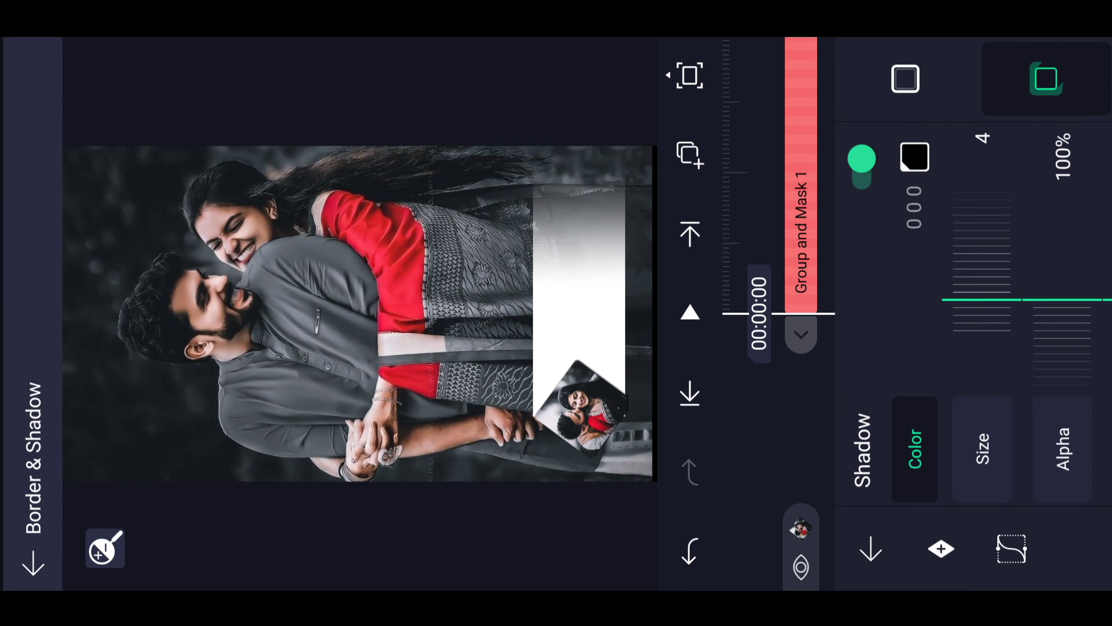
mouse_move(976, 266)
mouse_down()
mouse_move(986, 373)
mouse_move(963, 292)
mouse_up()
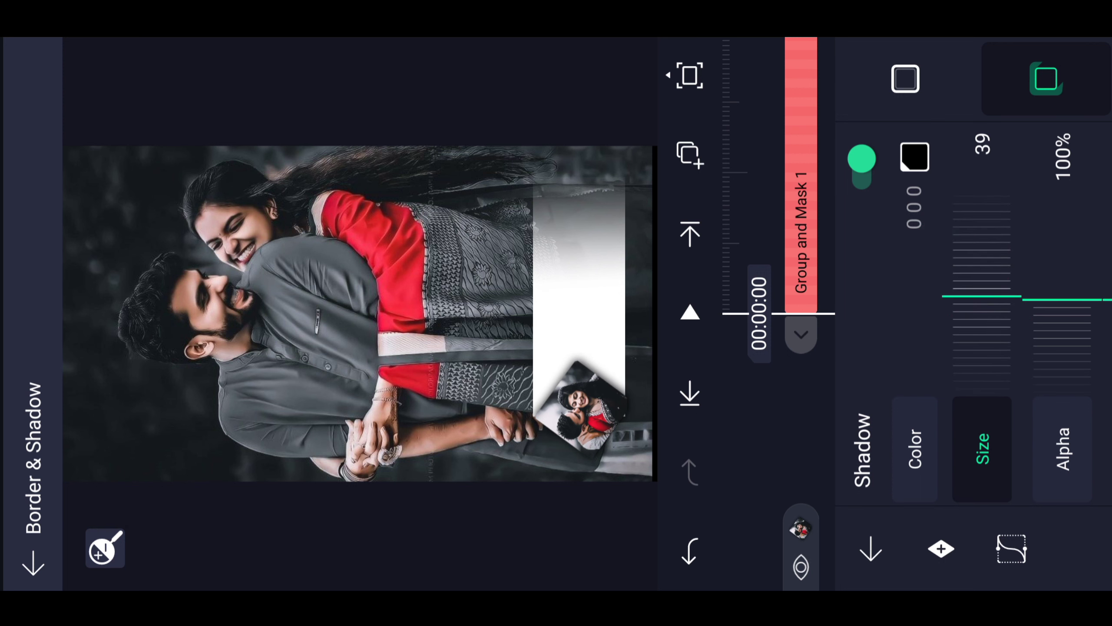
click(790, 395)
Scrub the playhead through the timeline to check the layers
drag(1003, 368, 1004, 320)
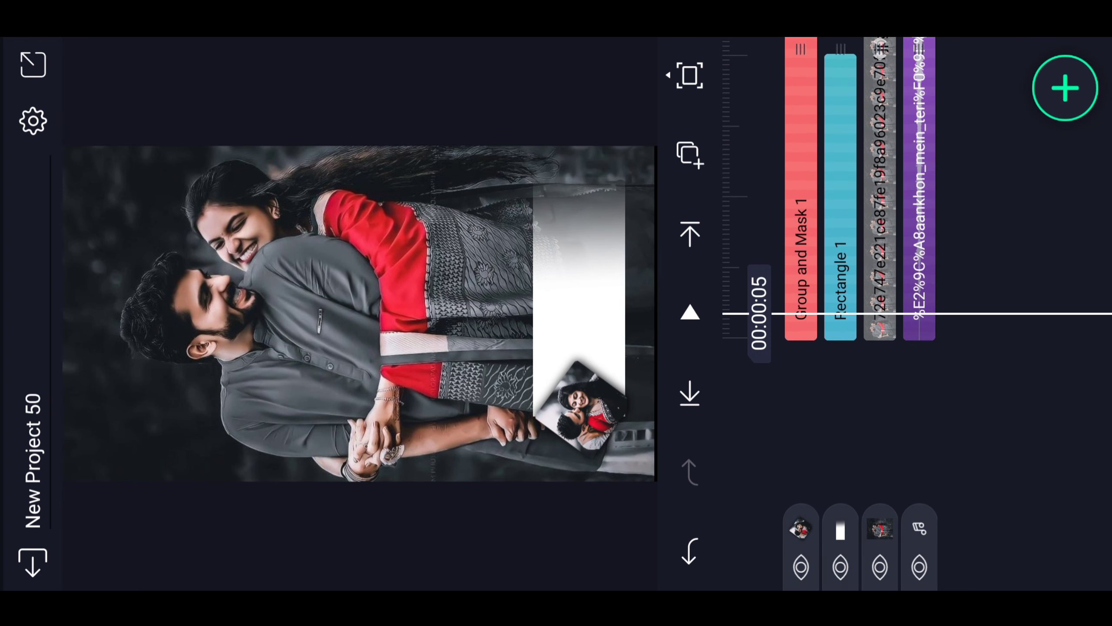
click(840, 198)
click(691, 232)
click(874, 356)
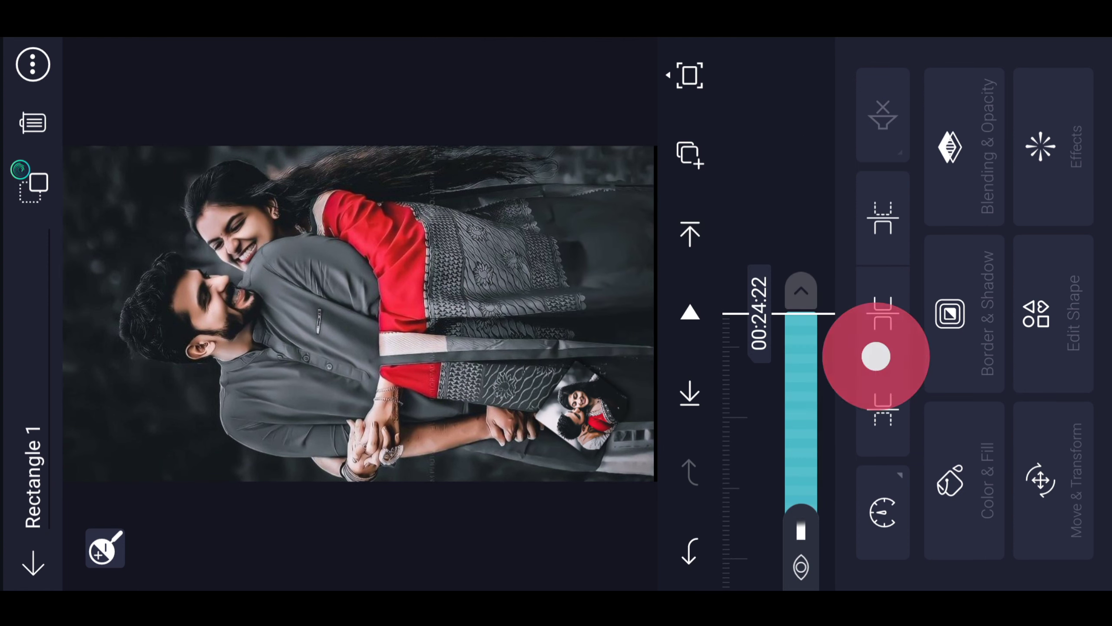
mouse_move(983, 362)
mouse_down()
mouse_move(1011, 63)
mouse_move(1013, 375)
mouse_up()
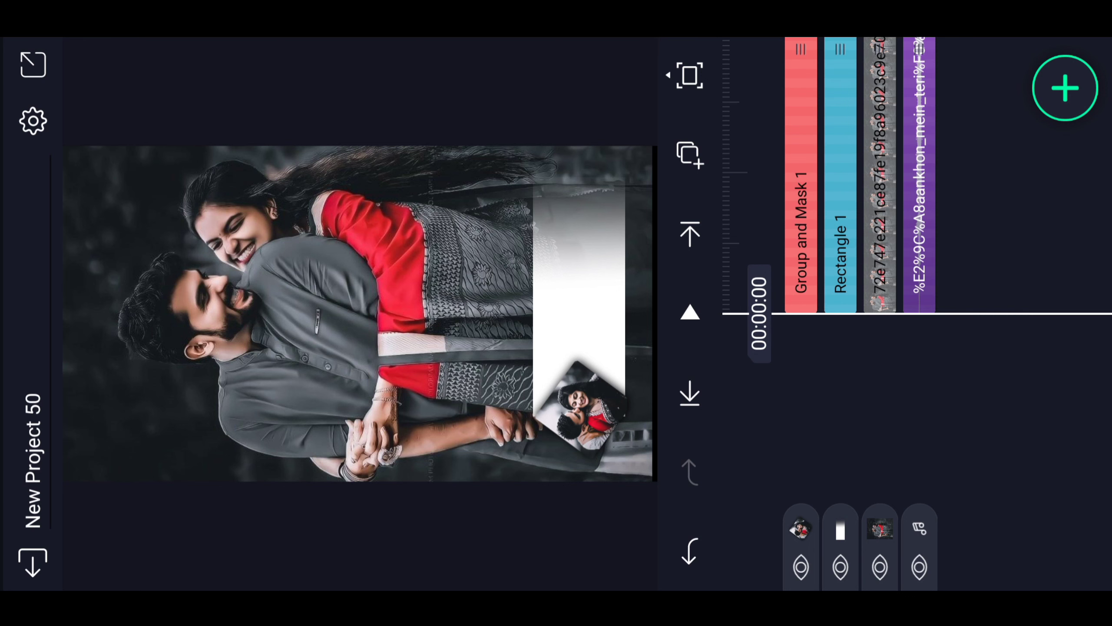
Copy the Welcome to layer from the Text Zoom effect project, then reopen New Project 50
click(33, 563)
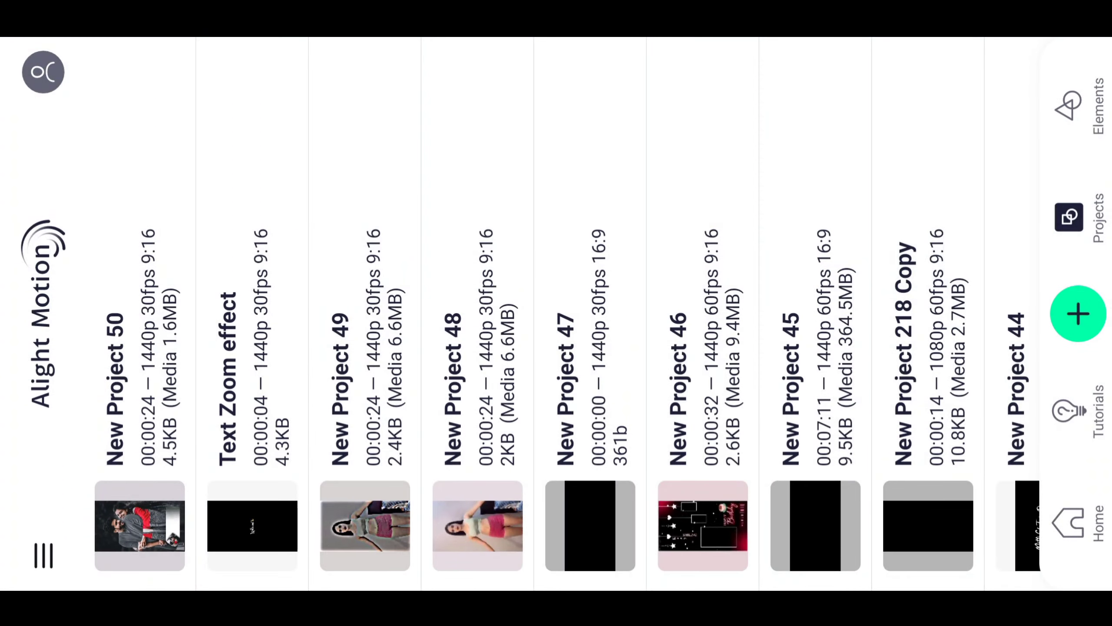
click(253, 352)
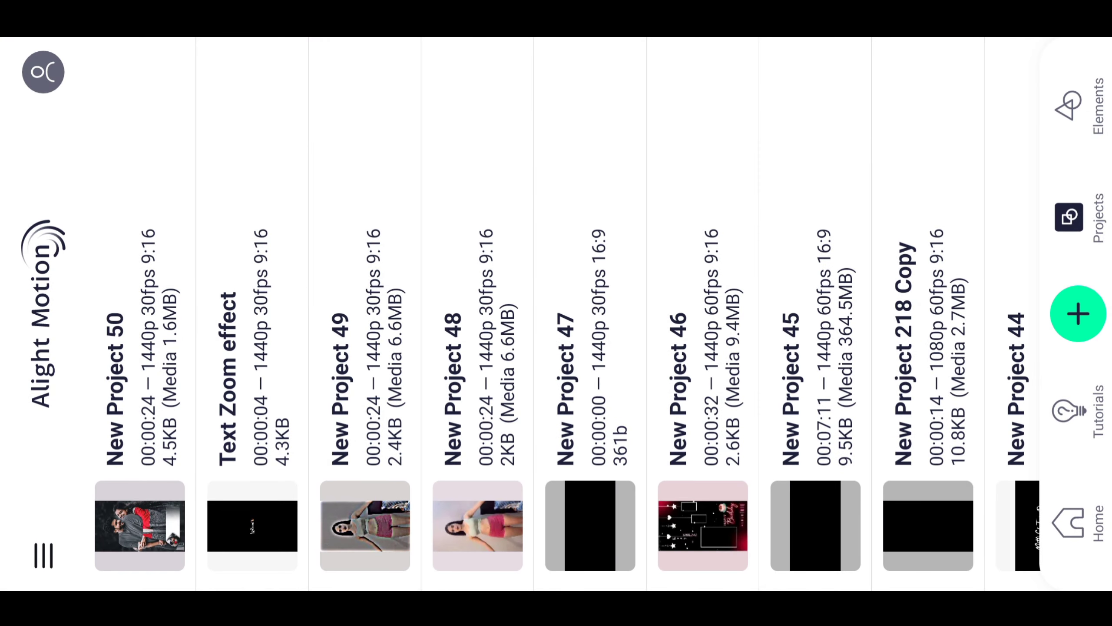
click(154, 346)
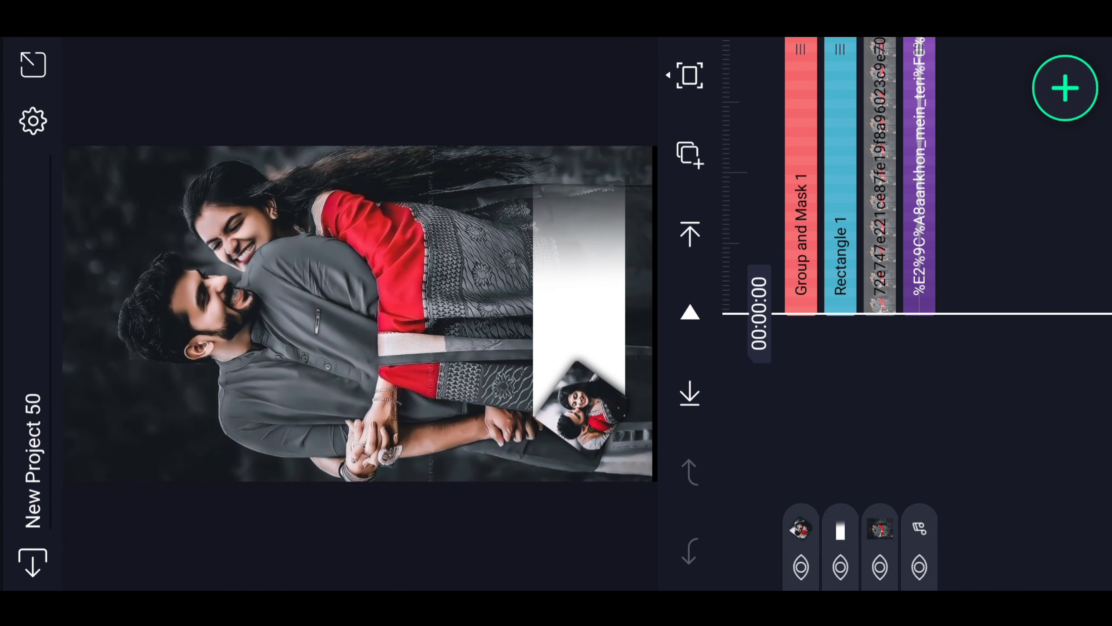
Paste the Welcome to text layer into New Project 50 and slide it onto the white bar
click(702, 160)
click(921, 202)
click(801, 219)
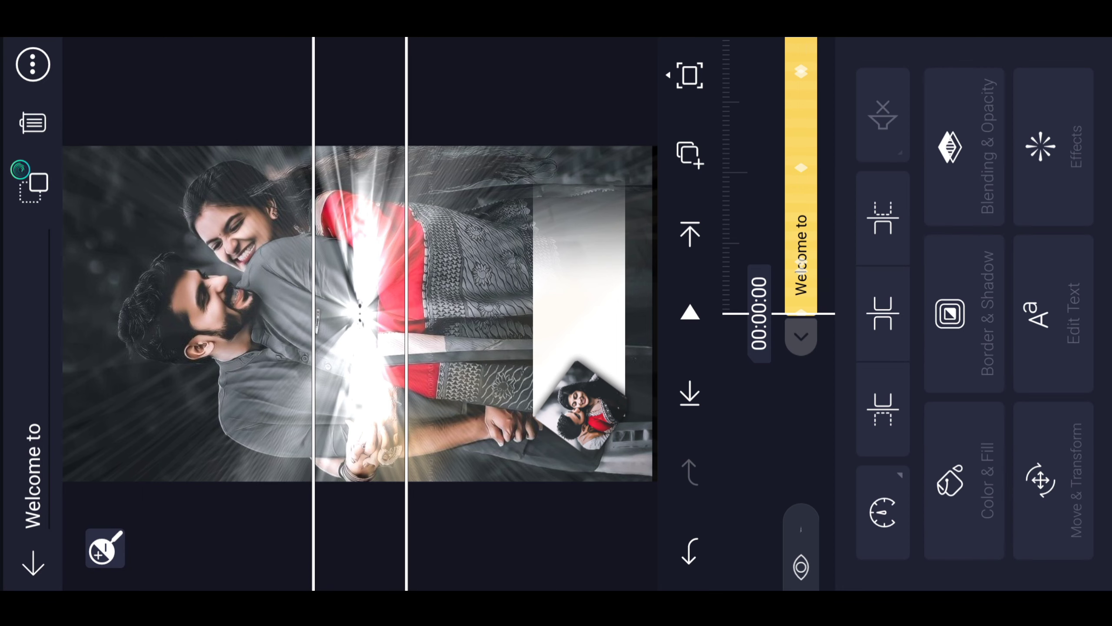
click(1043, 472)
mouse_move(1107, 235)
mouse_down()
mouse_move(1005, 250)
mouse_move(938, 237)
mouse_move(980, 239)
mouse_up()
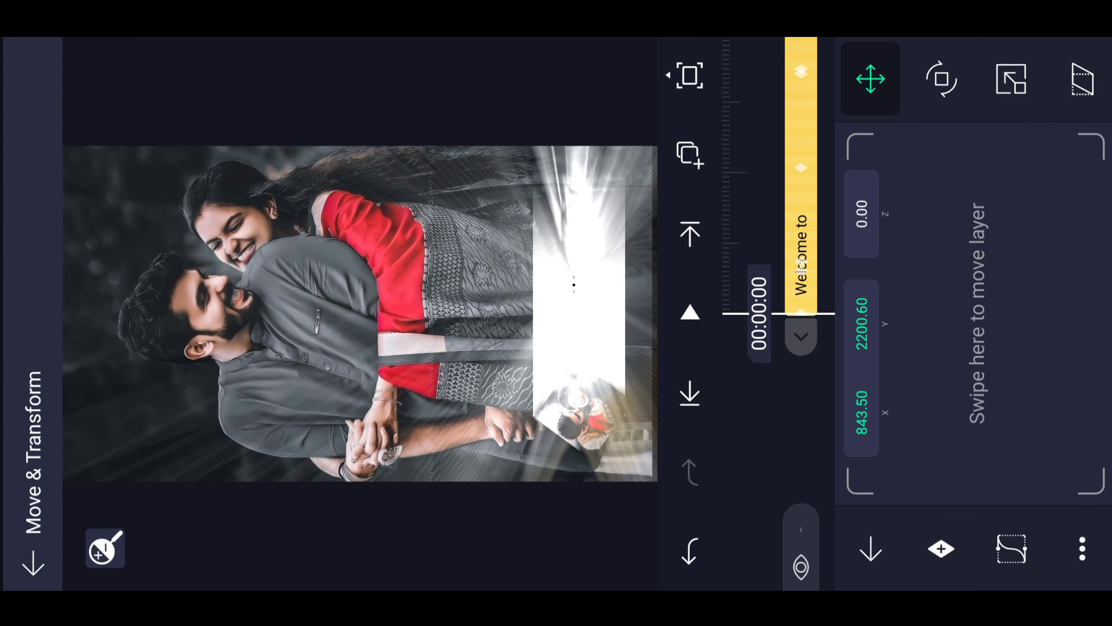
click(1011, 79)
click(33, 566)
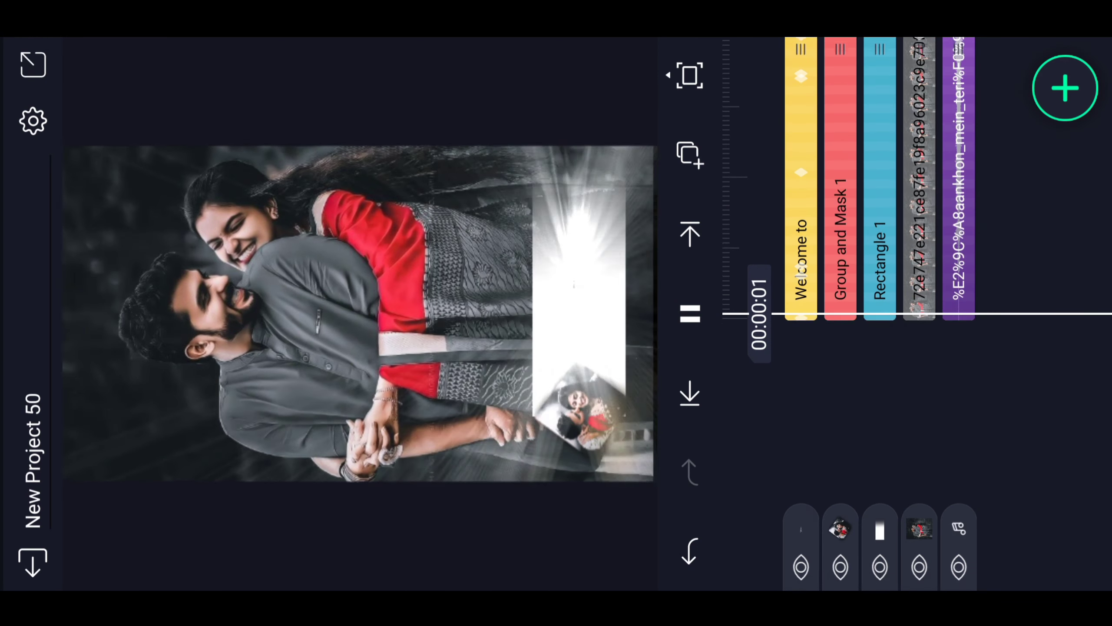
drag(1043, 397, 1047, 189)
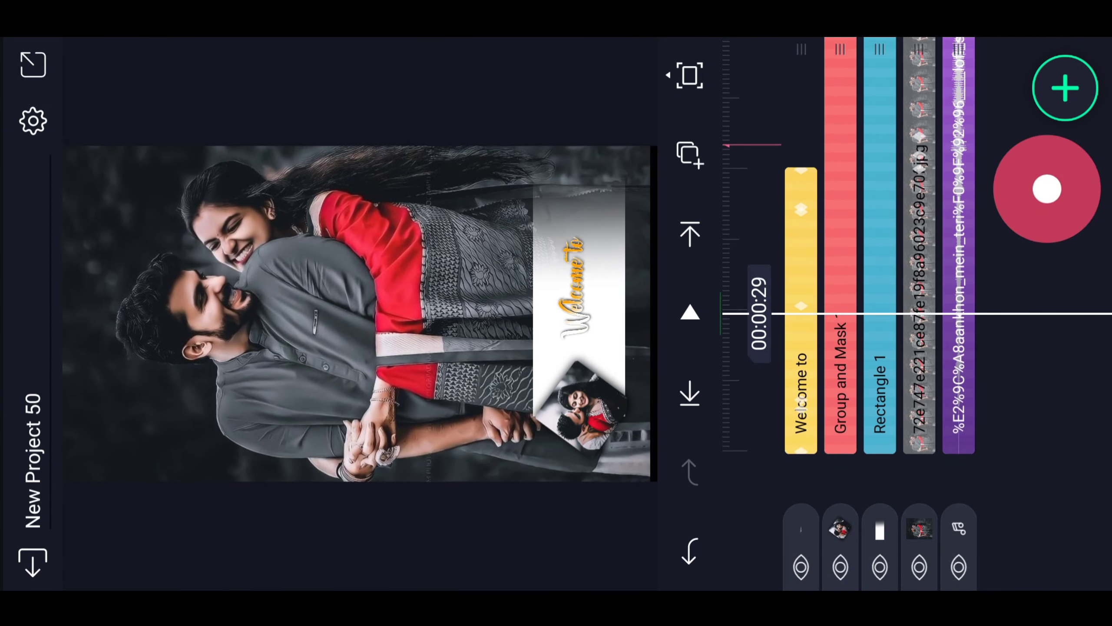
Replace the pasted layer's Welcome to wording with 'Kitna Kuch'
click(794, 261)
click(1054, 313)
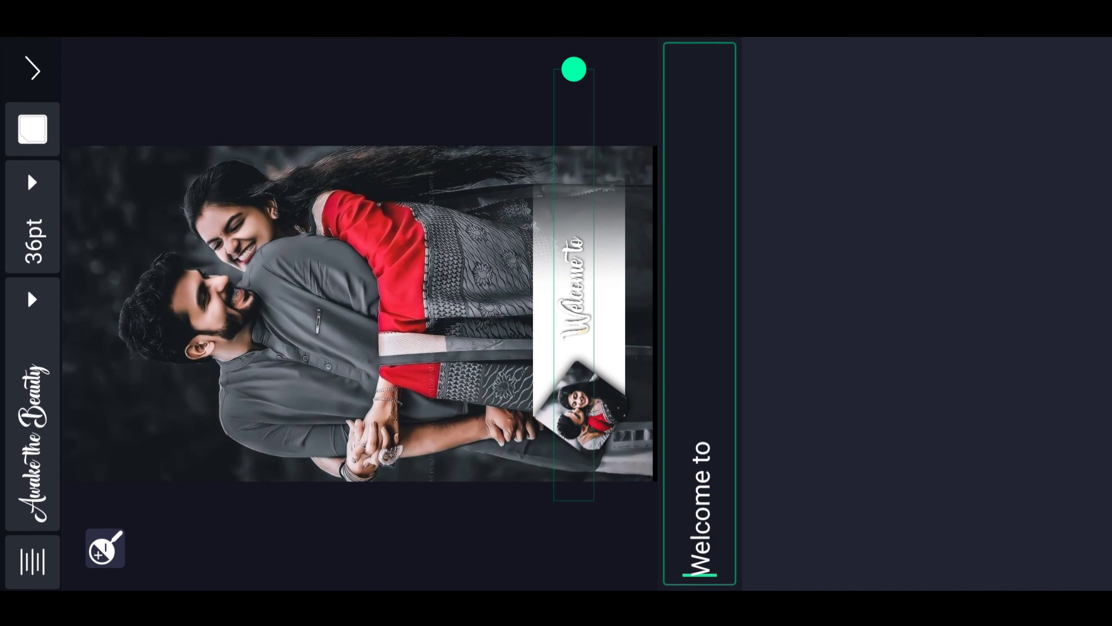
click(691, 341)
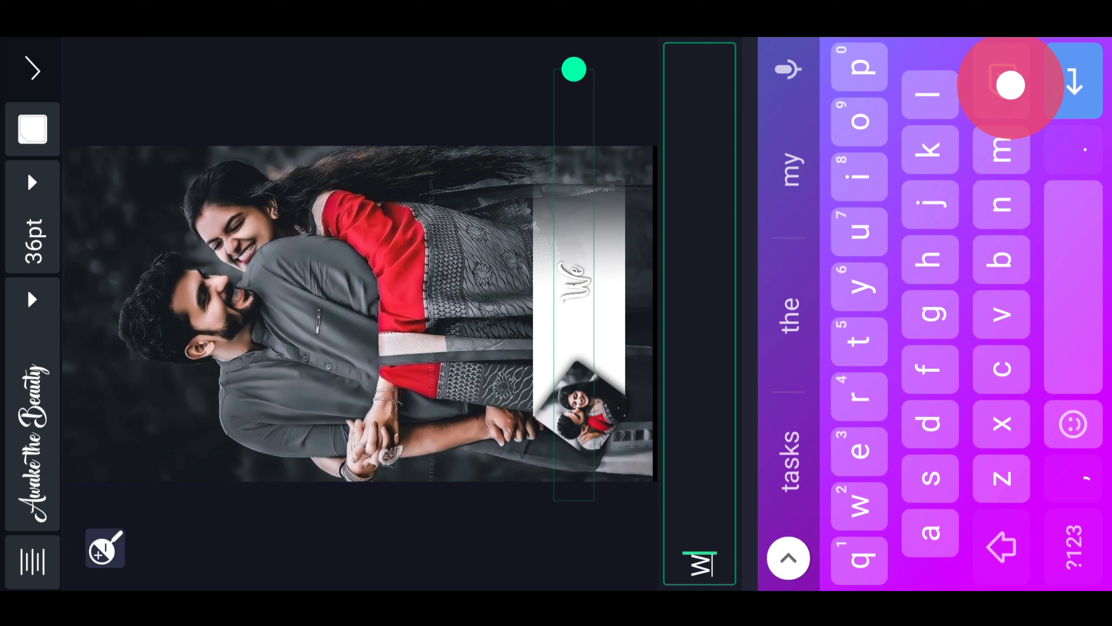
text(Kitna)
click(789, 460)
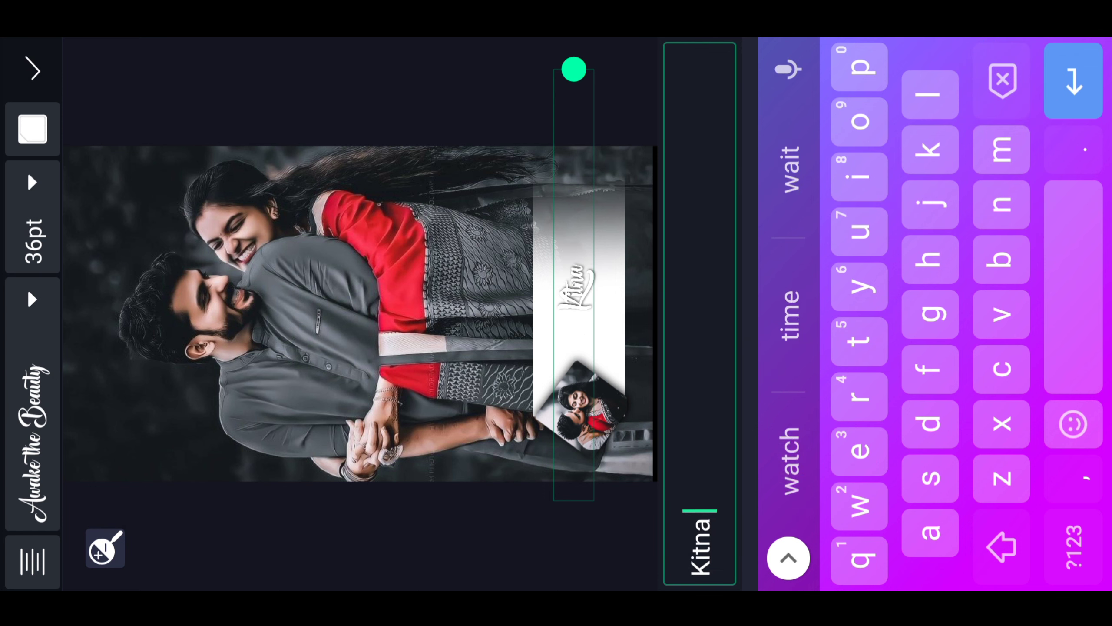
text(Kuch)
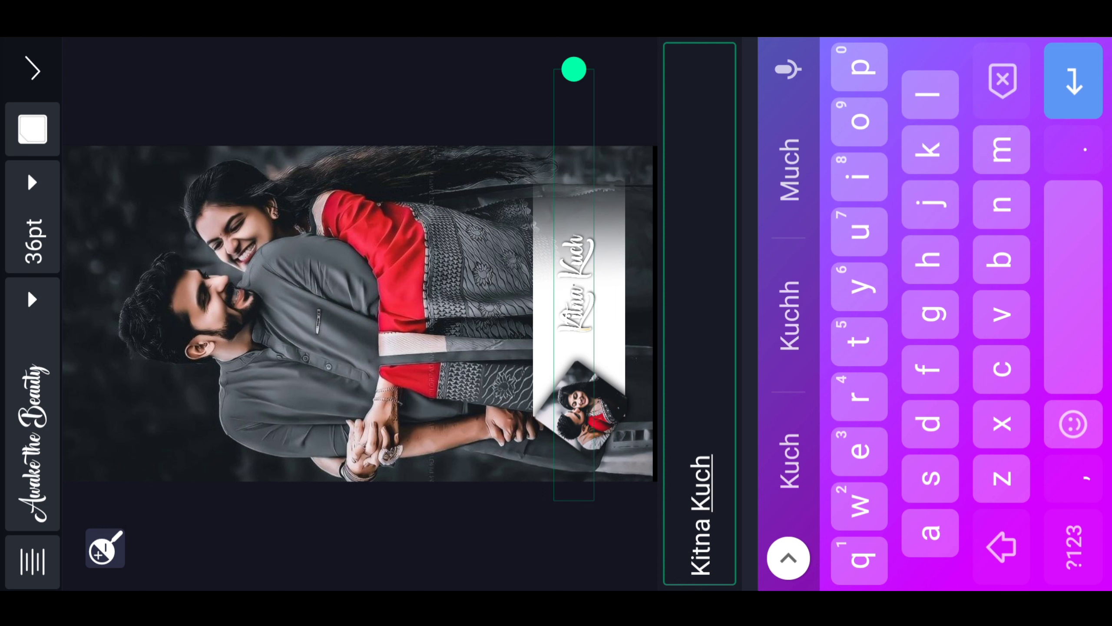
Make the Kitna Kuch text black
click(32, 129)
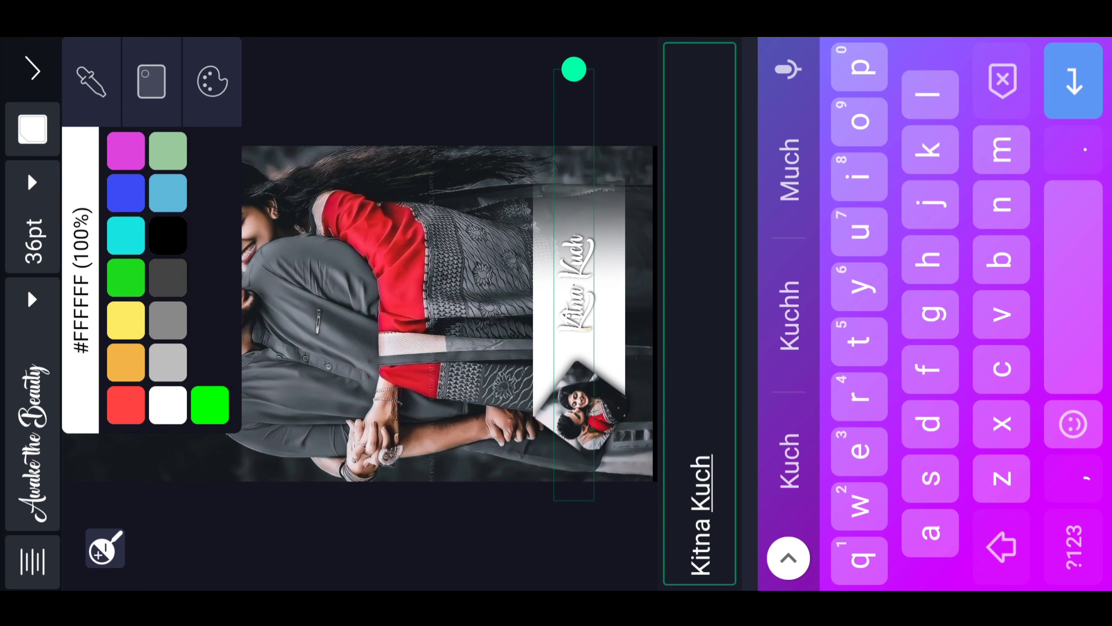
click(167, 236)
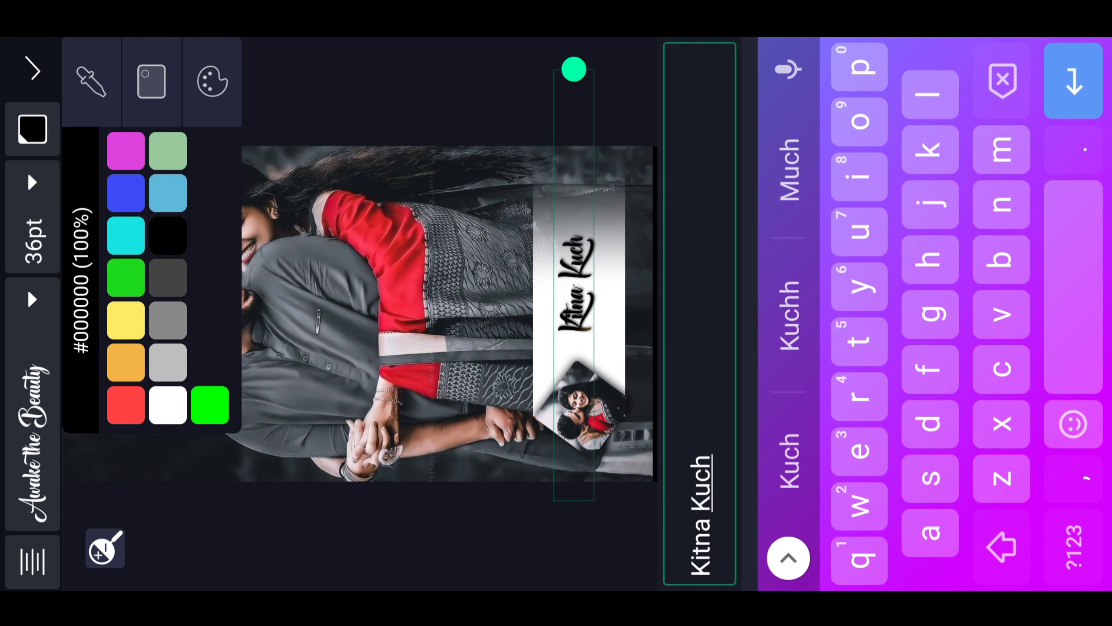
click(35, 69)
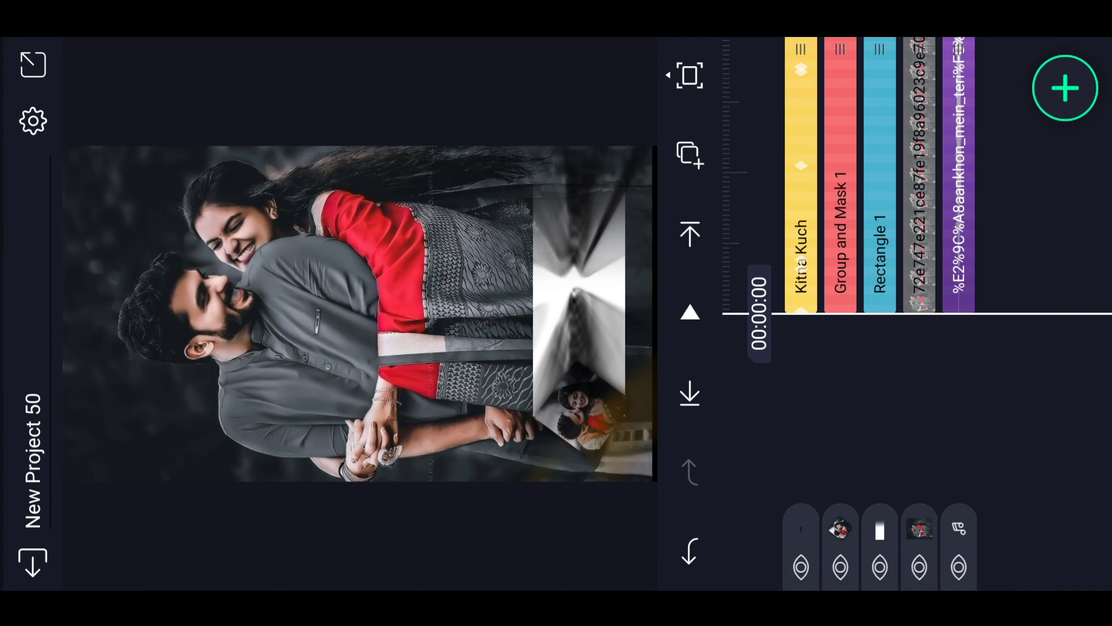
Nudge Kitna Kuch along the white bar and preview it, stopping at 00:02:05
click(799, 210)
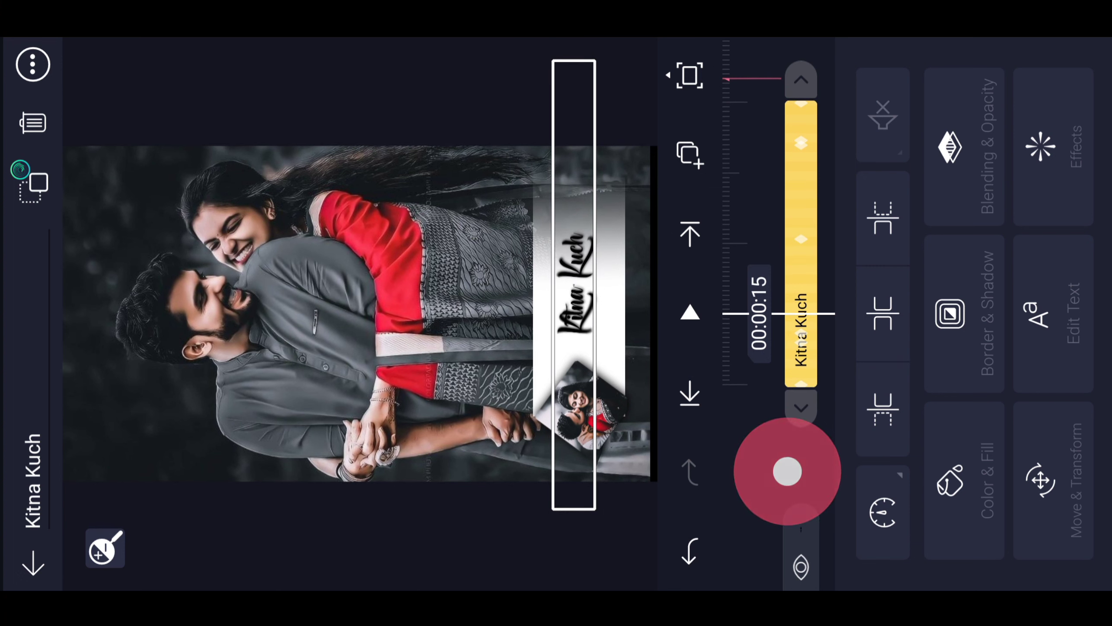
click(1060, 456)
drag(1053, 212, 1059, 260)
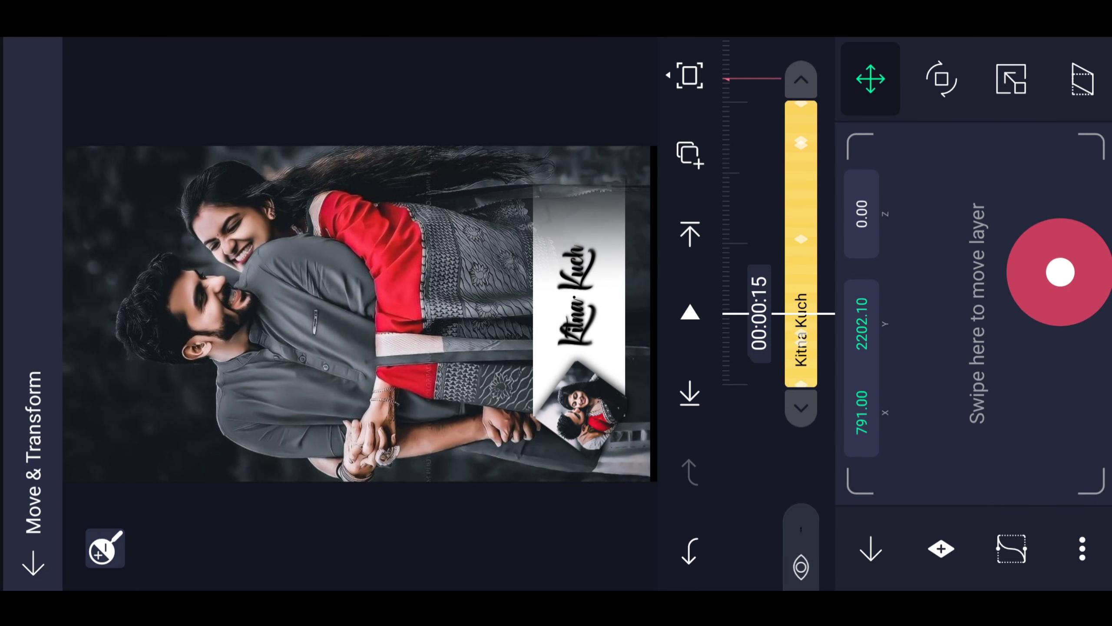
click(746, 462)
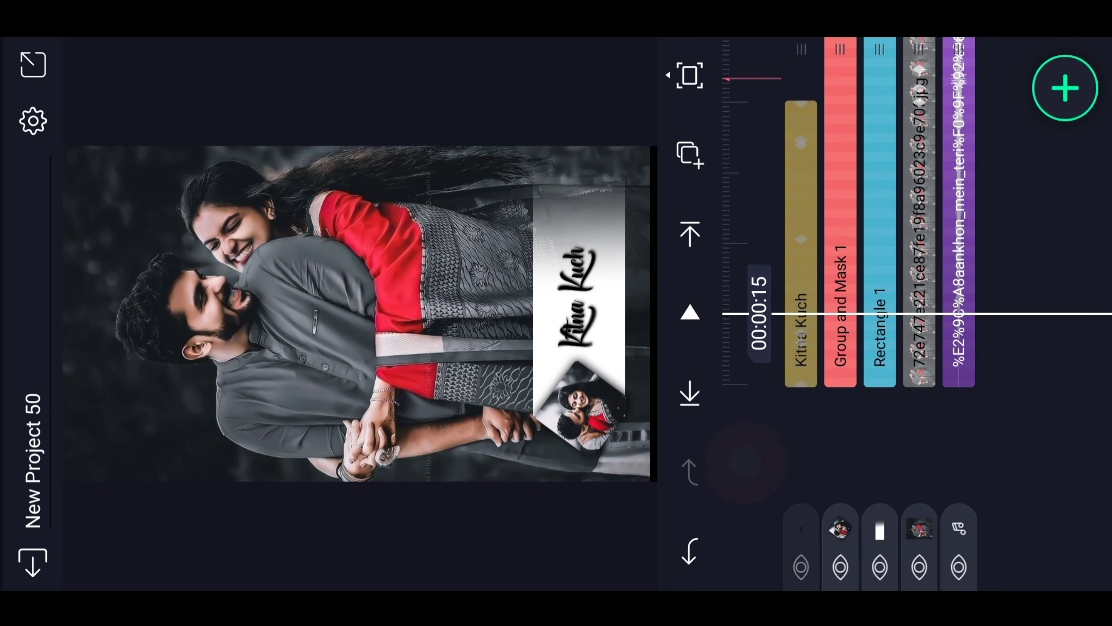
drag(869, 272, 869, 198)
click(683, 313)
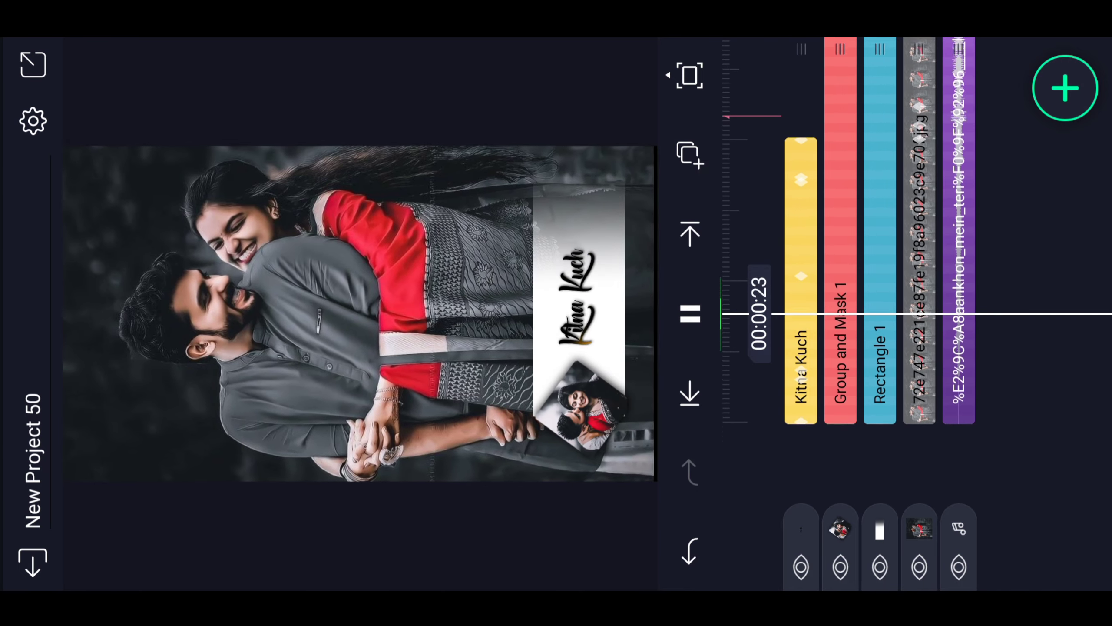
click(690, 313)
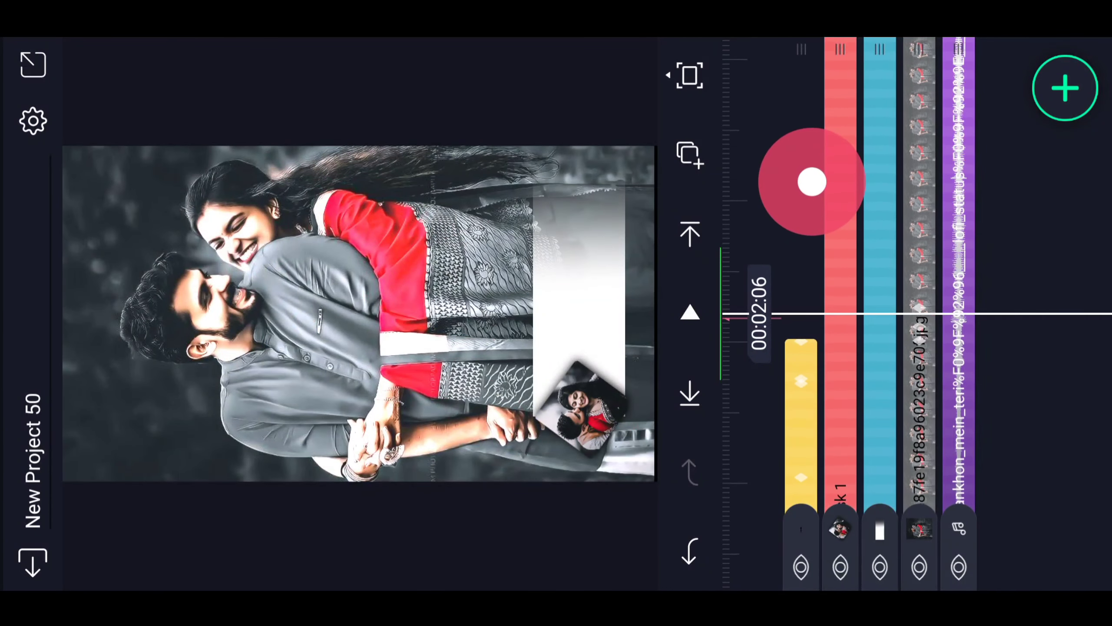
drag(876, 395, 876, 396)
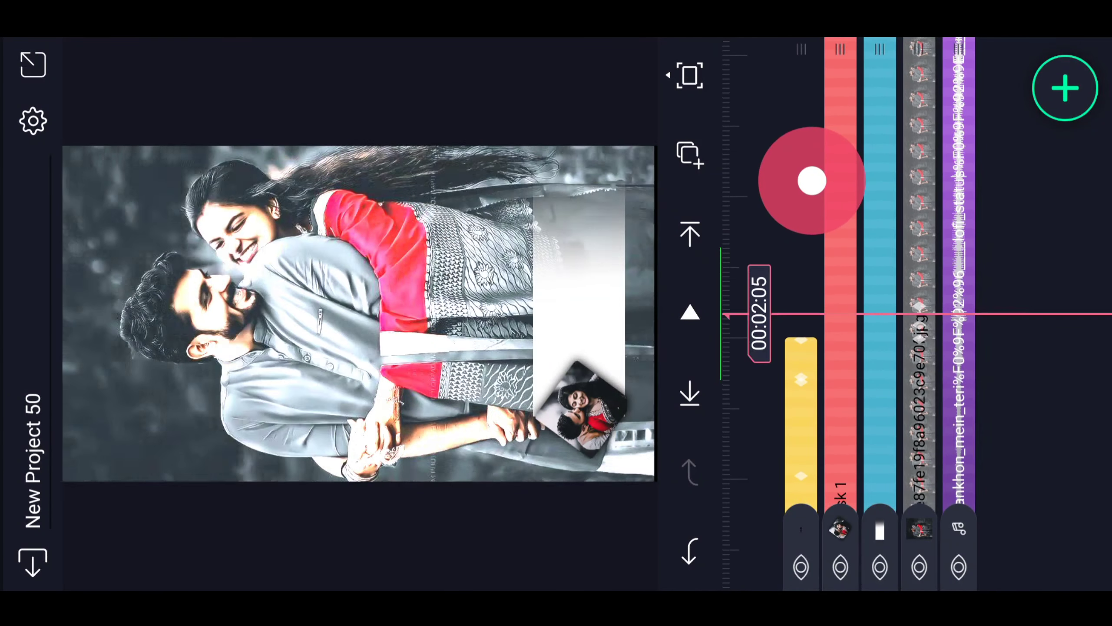
Apply the 0.92x speed-ramp preset to Kitna Kuch and preview the result
click(801, 397)
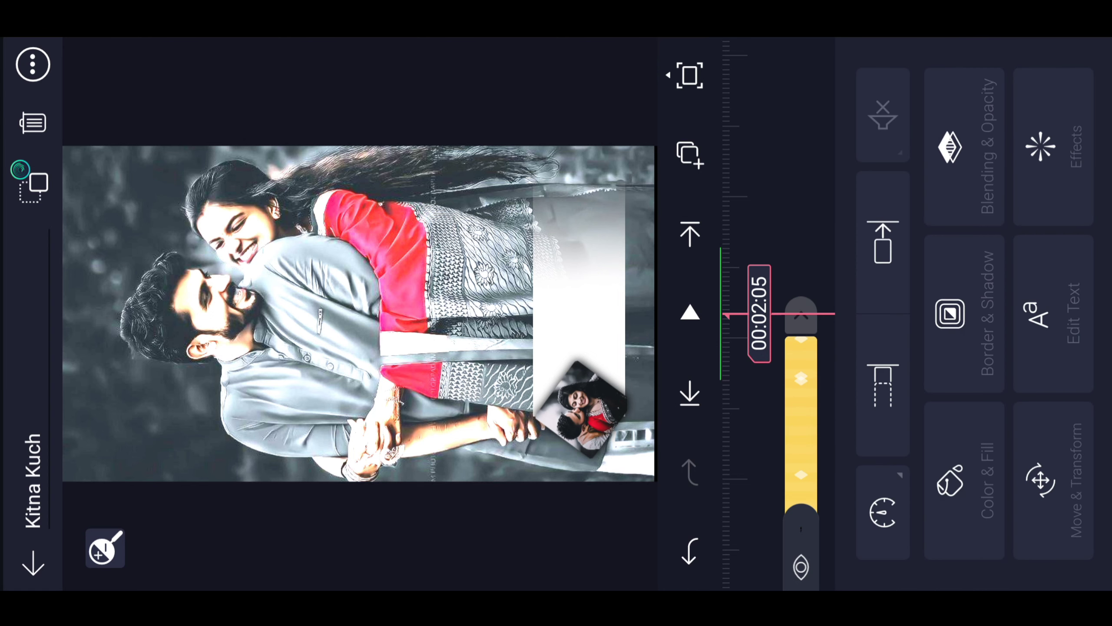
click(890, 509)
click(960, 258)
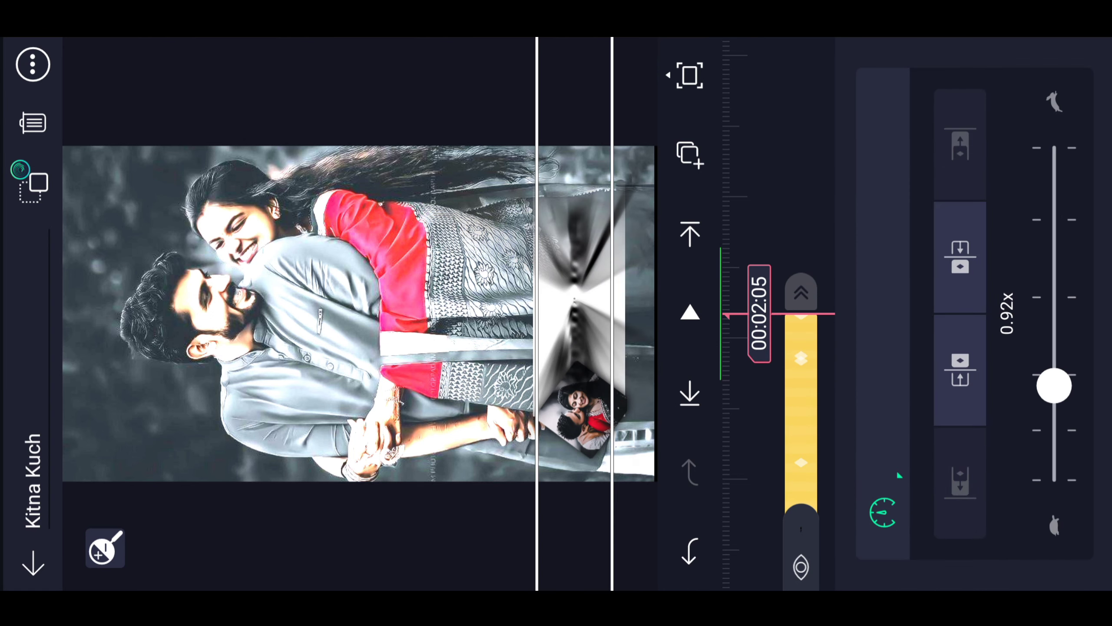
key(Escape)
drag(869, 307, 870, 55)
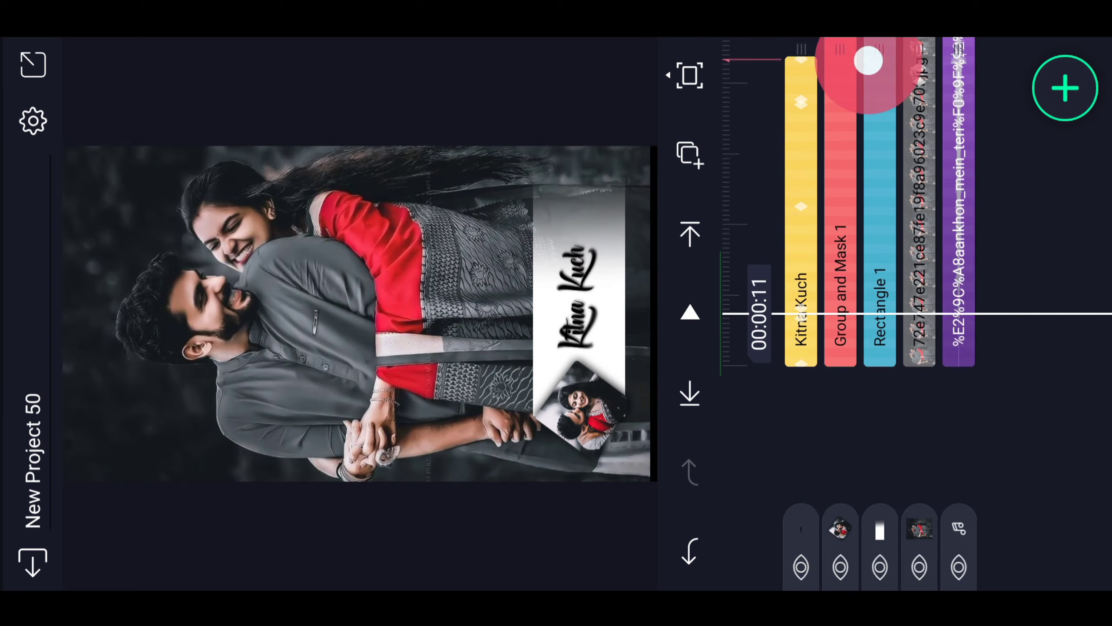
click(690, 312)
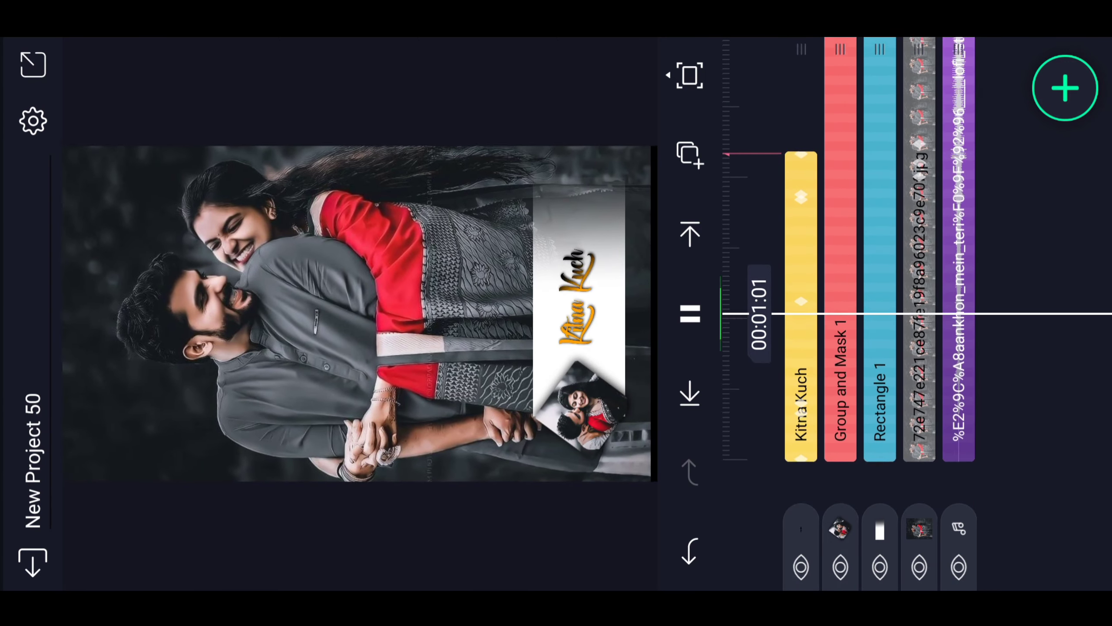
drag(794, 193, 789, 59)
Add a new text layer reading 'Visual Editzs'
click(1065, 87)
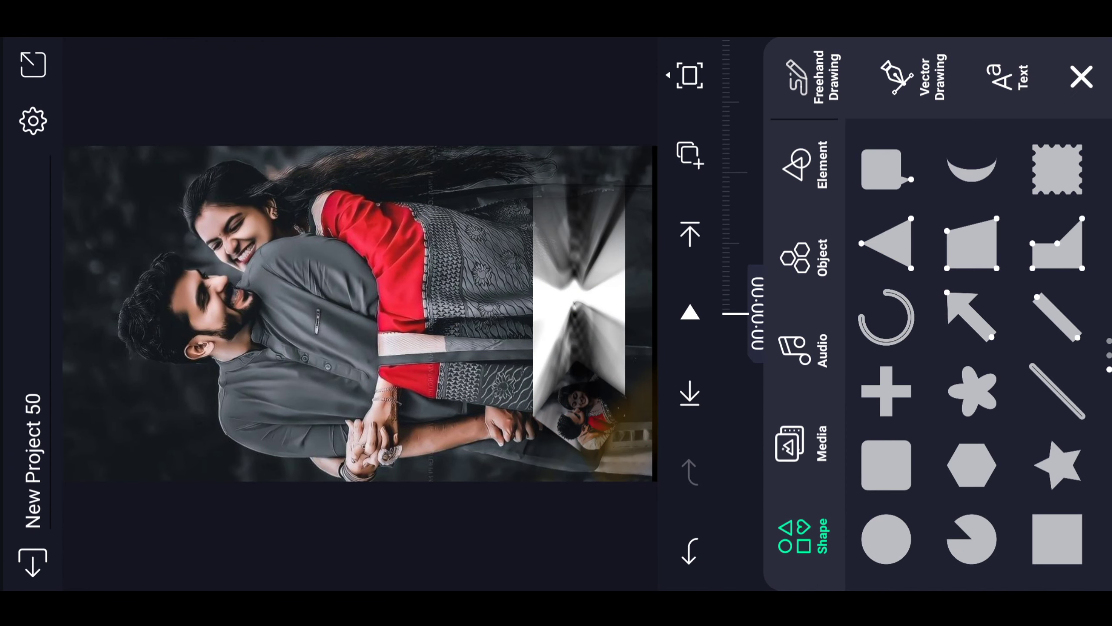
click(1007, 82)
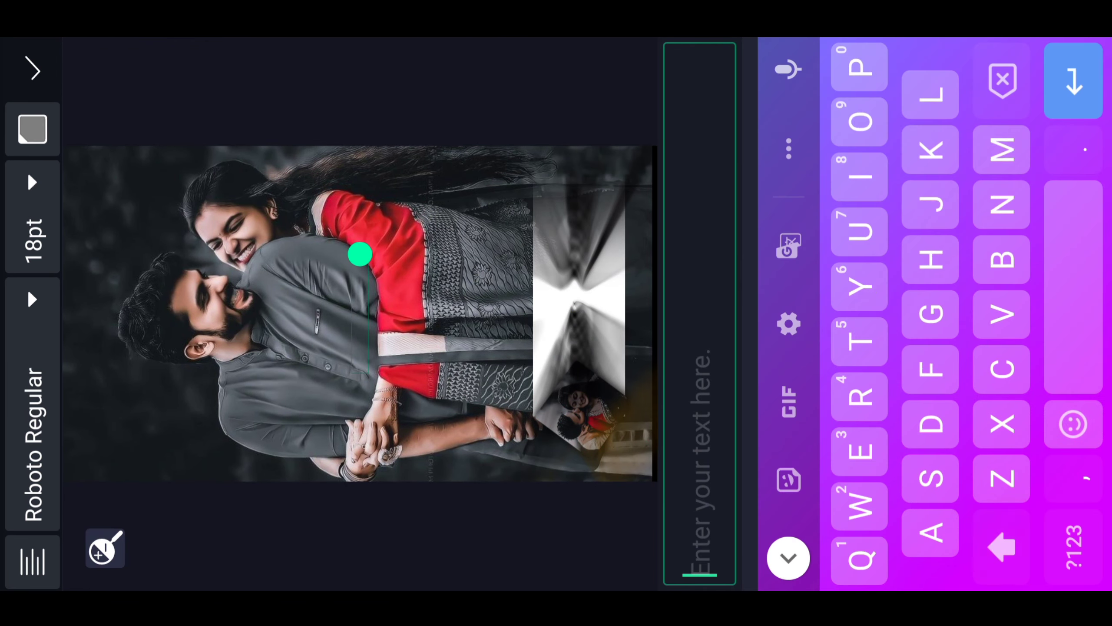
text(Vis)
click(791, 166)
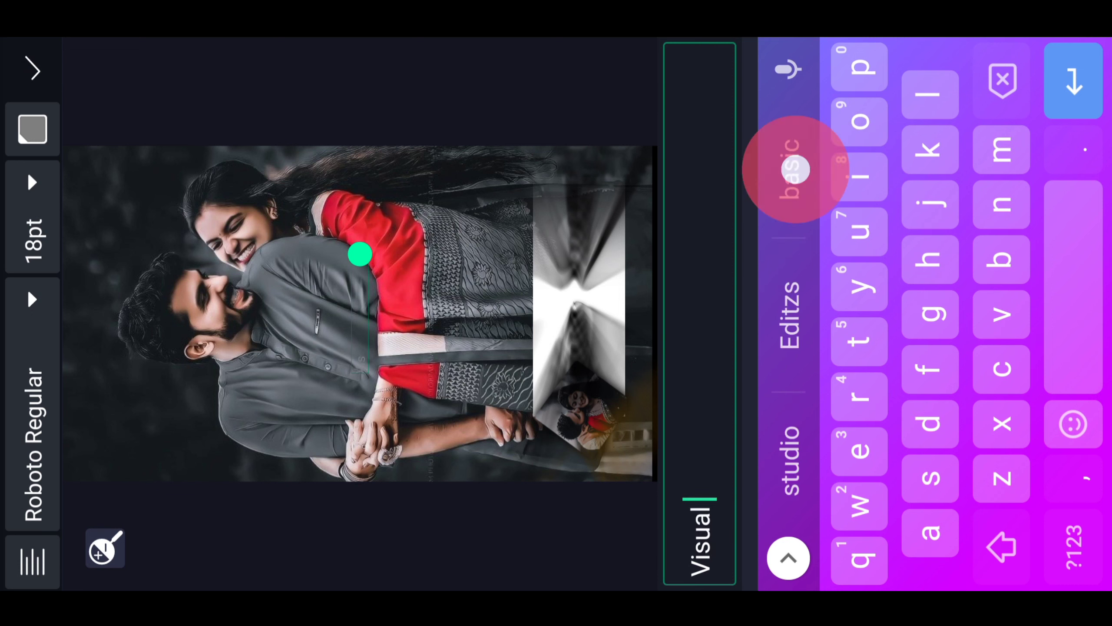
click(791, 300)
Style the Visual Editzs text in black LEMONMILK-BOLD and confirm the layer
click(31, 350)
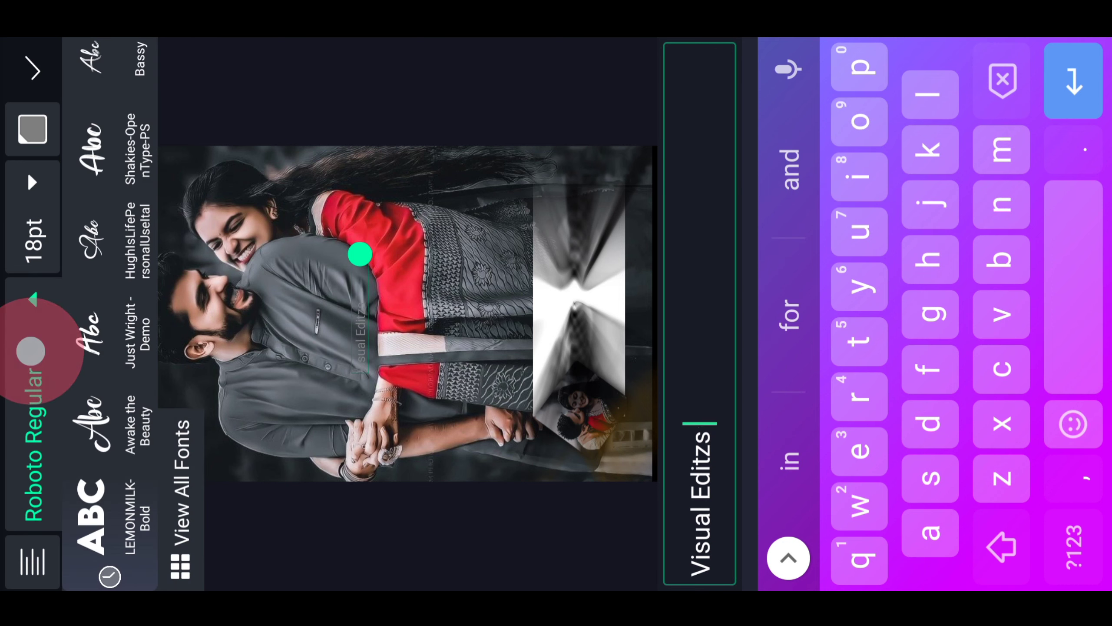
click(92, 517)
click(33, 128)
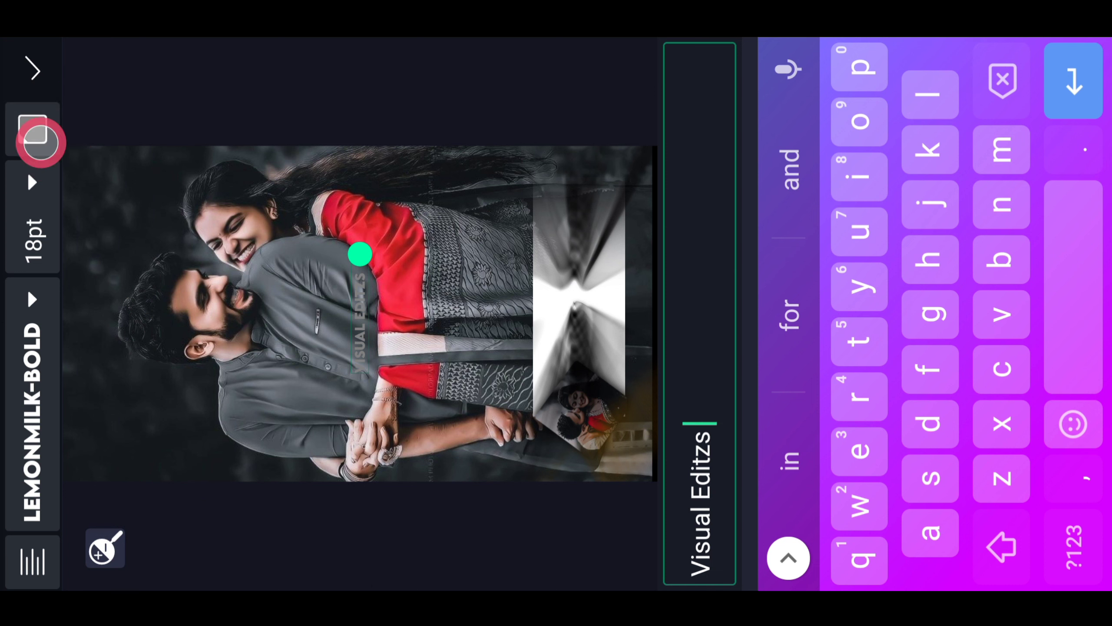
click(168, 235)
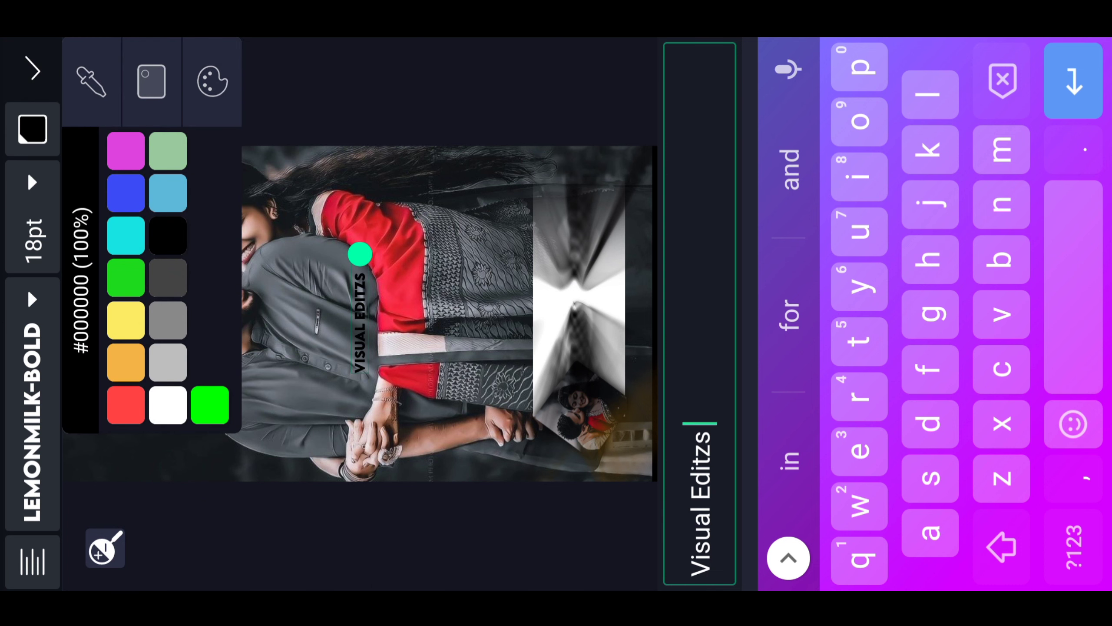
click(35, 72)
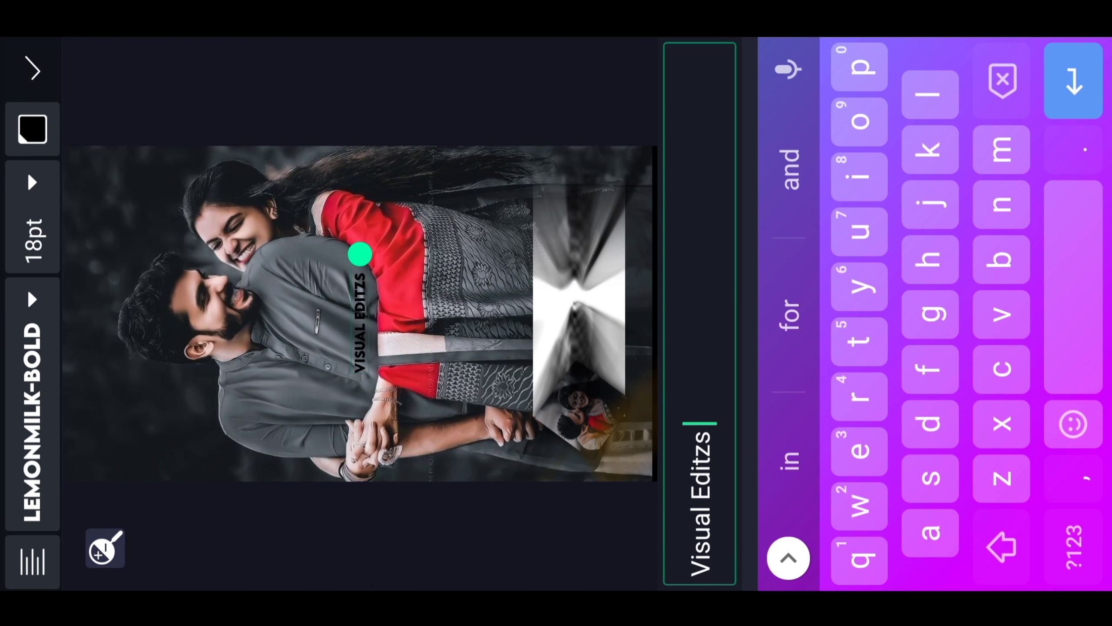
click(33, 70)
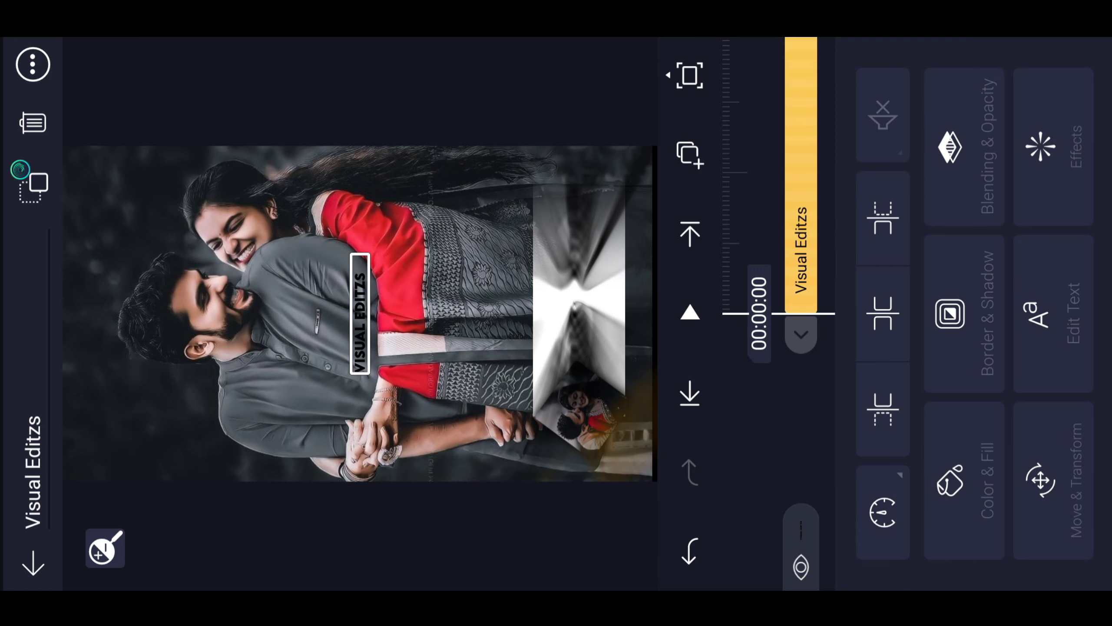
Place Visual Editzs on the white bar above Kitna Kuch and shrink it to about 299×44
click(760, 399)
click(798, 206)
click(1053, 480)
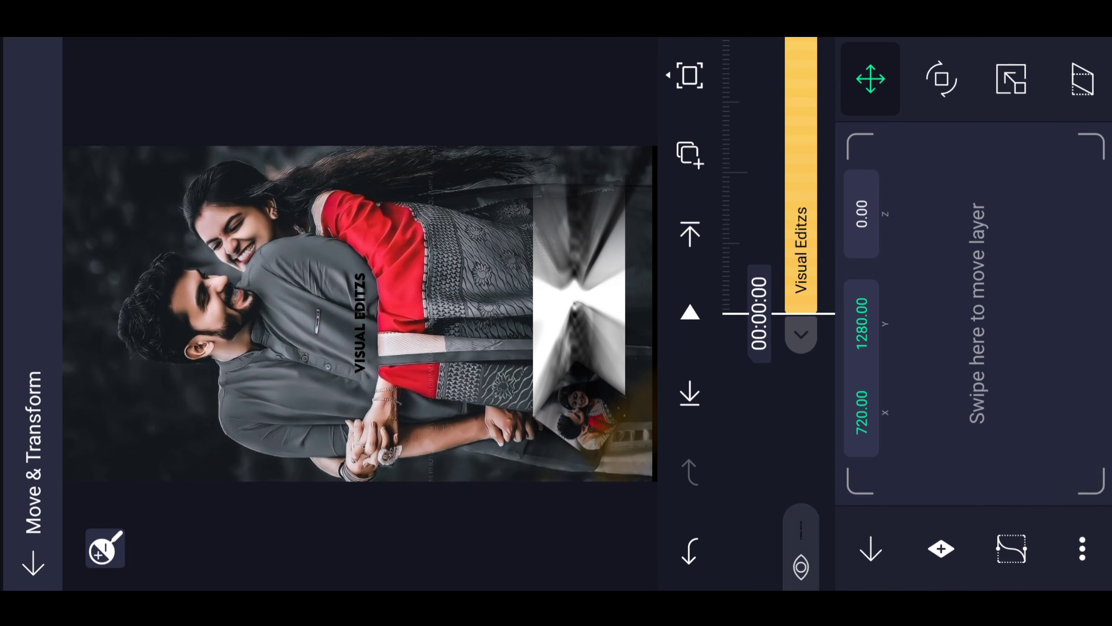
drag(1103, 258, 1037, 281)
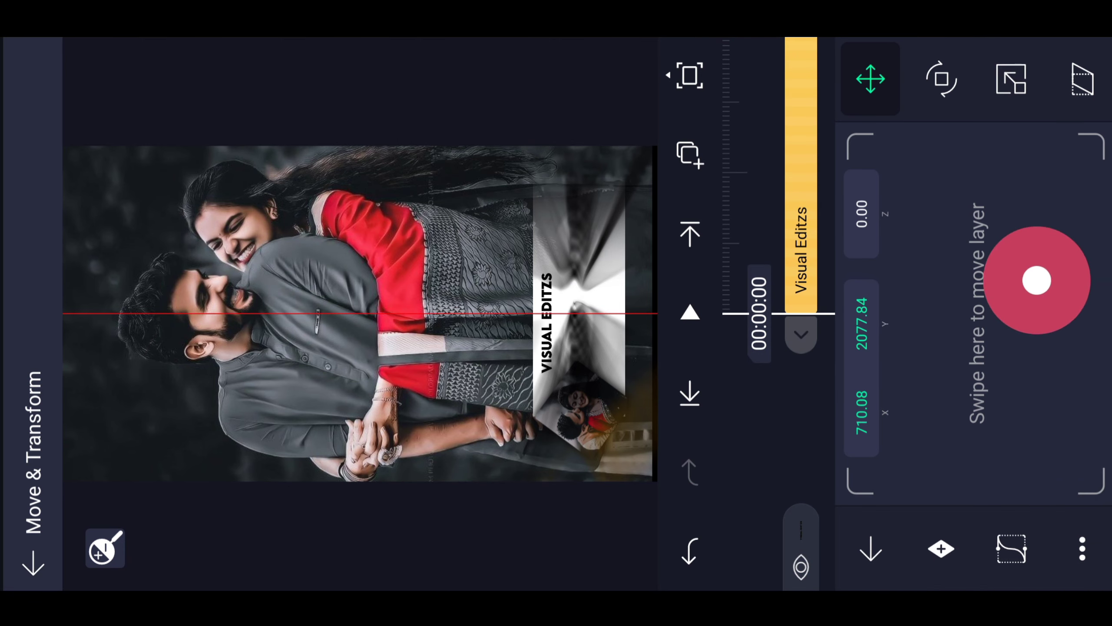
drag(770, 396, 773, 504)
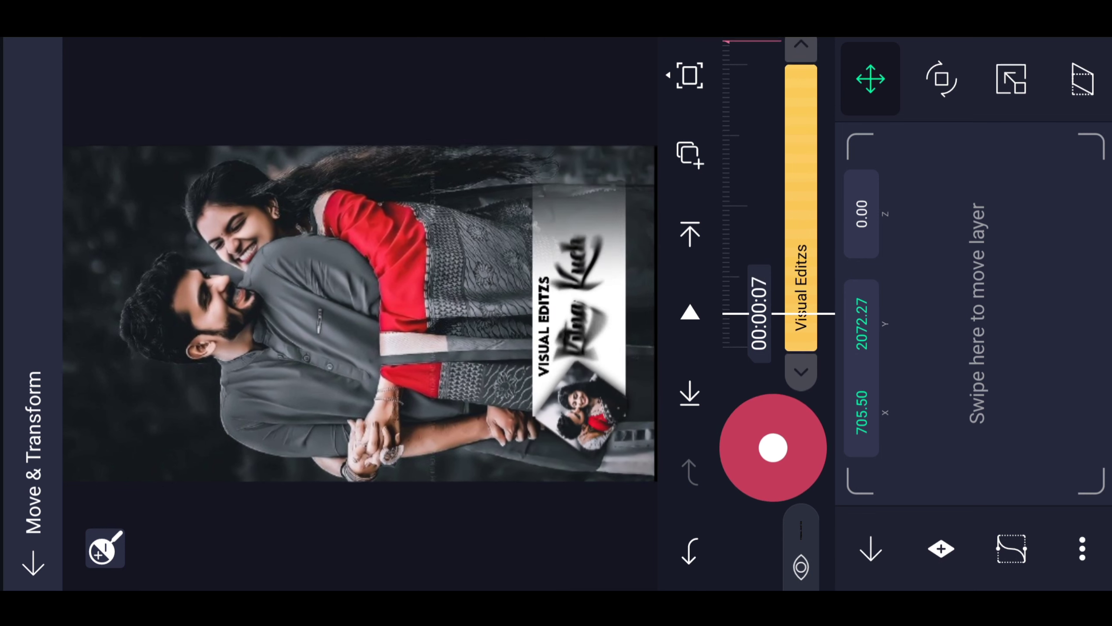
click(1011, 79)
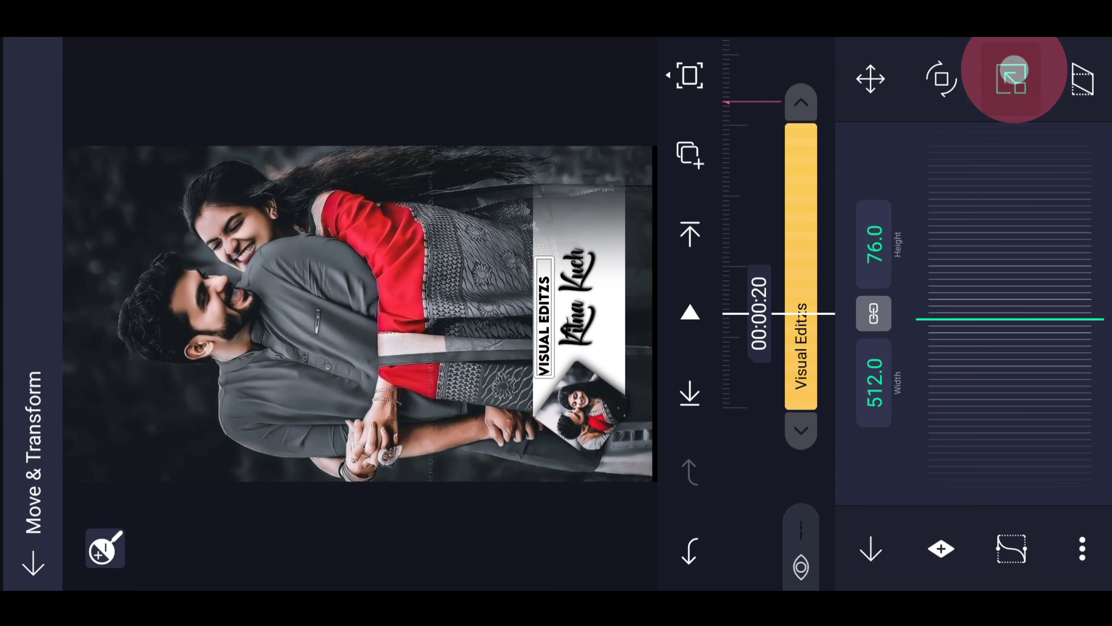
drag(1025, 82, 1035, 259)
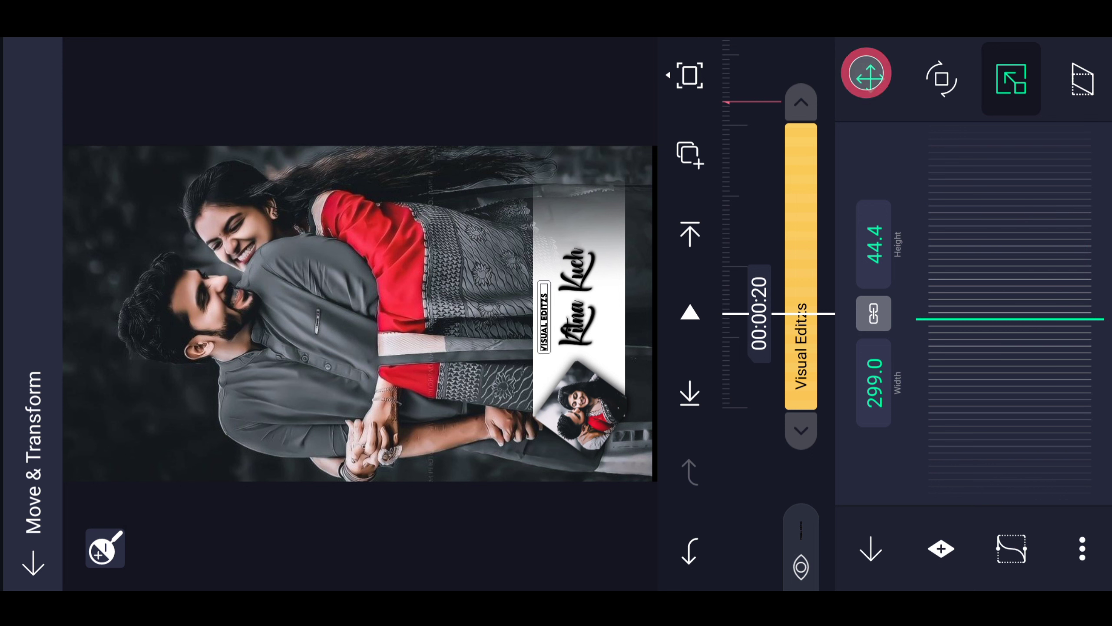
click(871, 79)
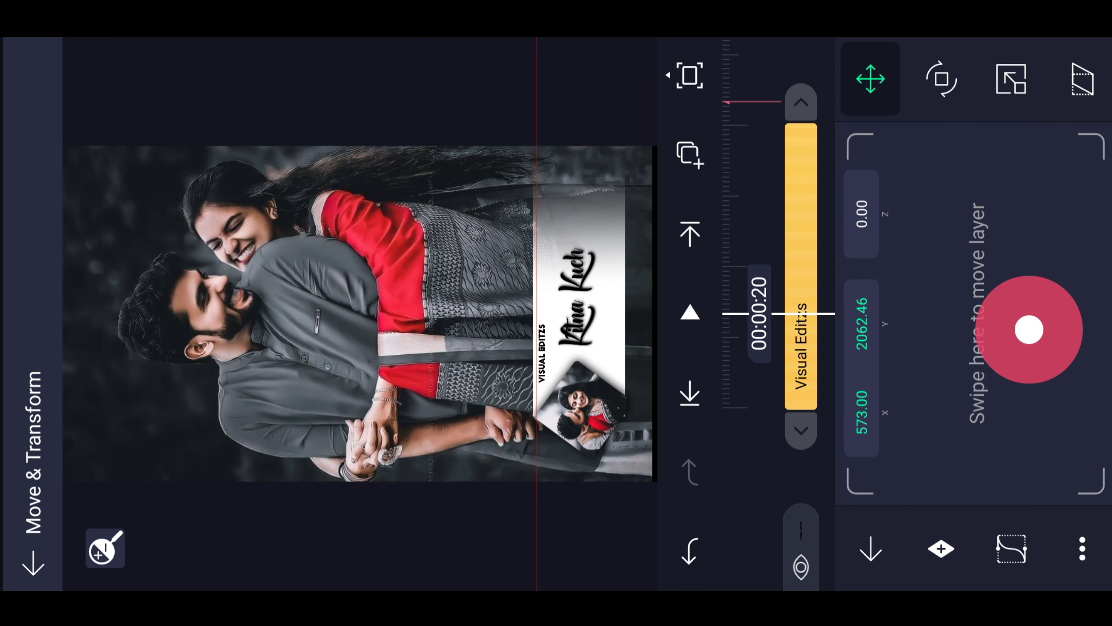
Duplicate the Visual Editzs layer and slide the copy to the right of the original
click(756, 464)
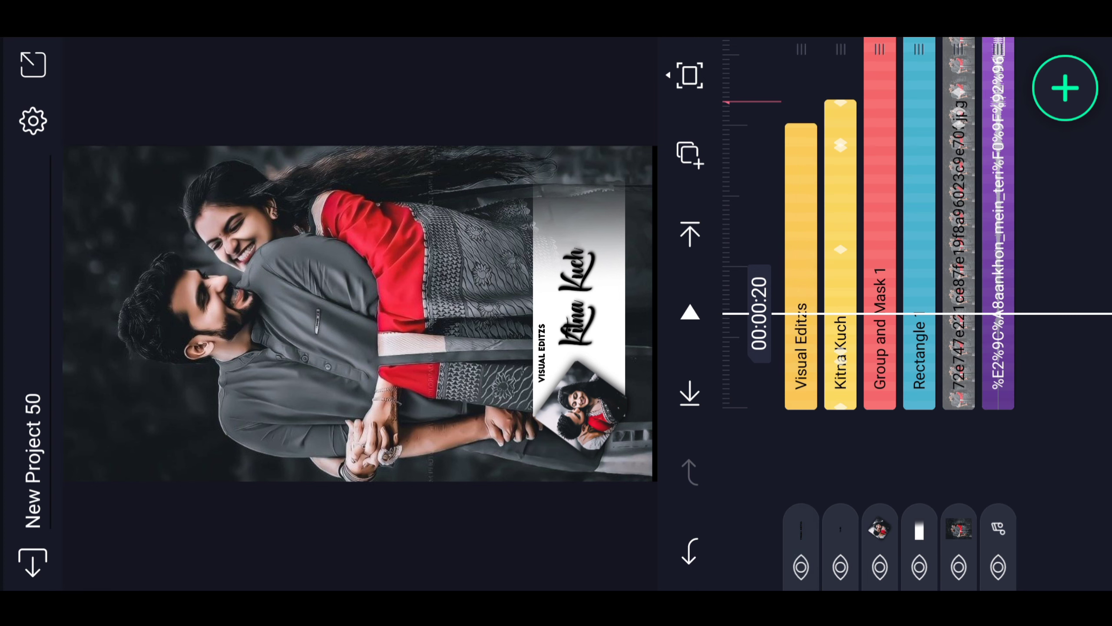
click(800, 263)
click(690, 155)
click(815, 219)
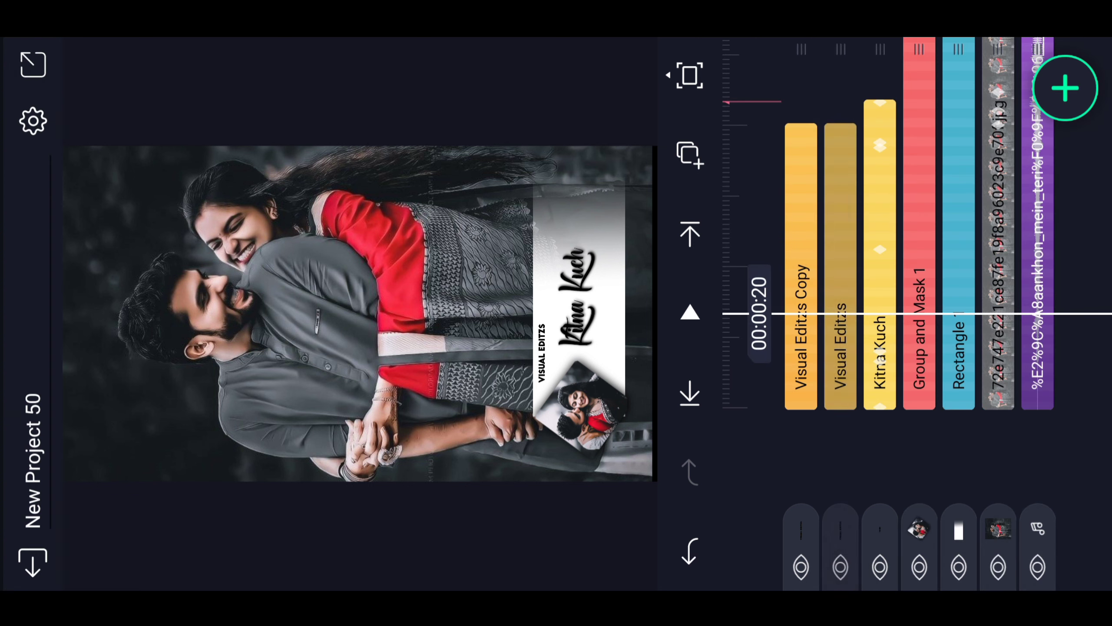
click(795, 256)
click(1053, 477)
drag(1020, 365, 1024, 298)
click(870, 548)
Replace the copy's text with smiling-with-hearts and red heart emojis
click(1053, 313)
click(1015, 76)
click(1030, 78)
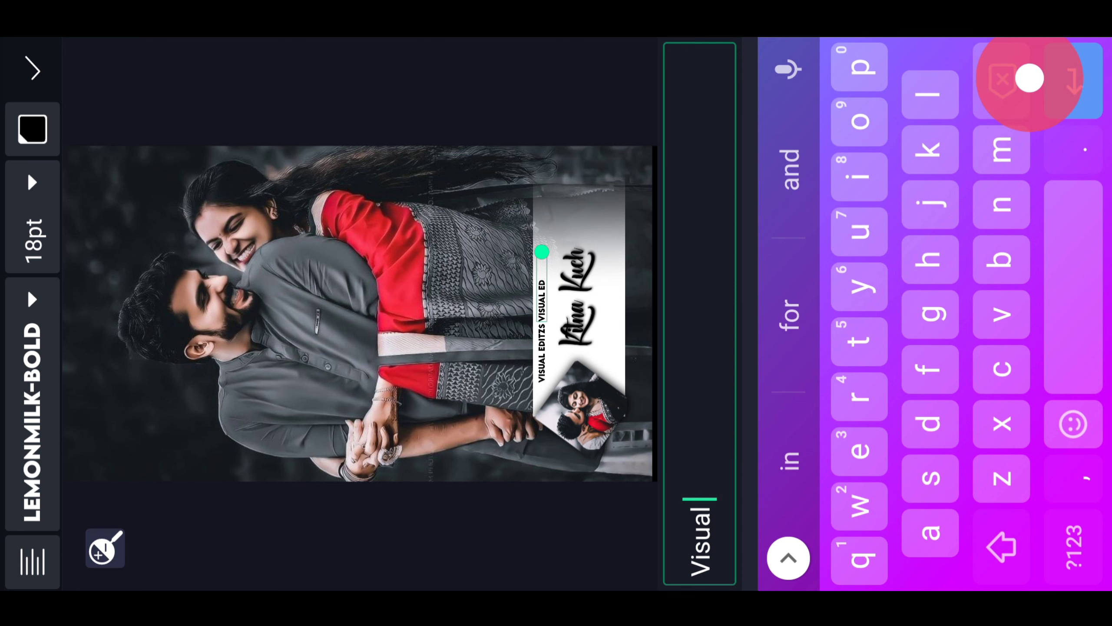
click(1071, 417)
click(851, 431)
click(850, 495)
click(847, 555)
click(851, 494)
Set the emoji layer's text colour alpha to 0%, confirm, and preview the video
click(32, 129)
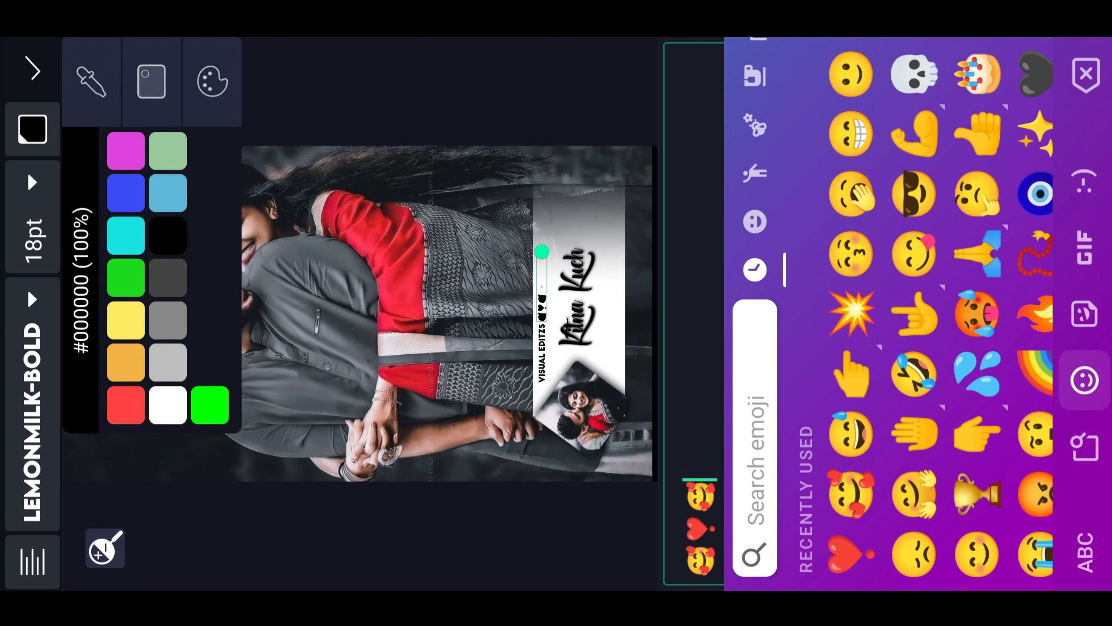
click(152, 81)
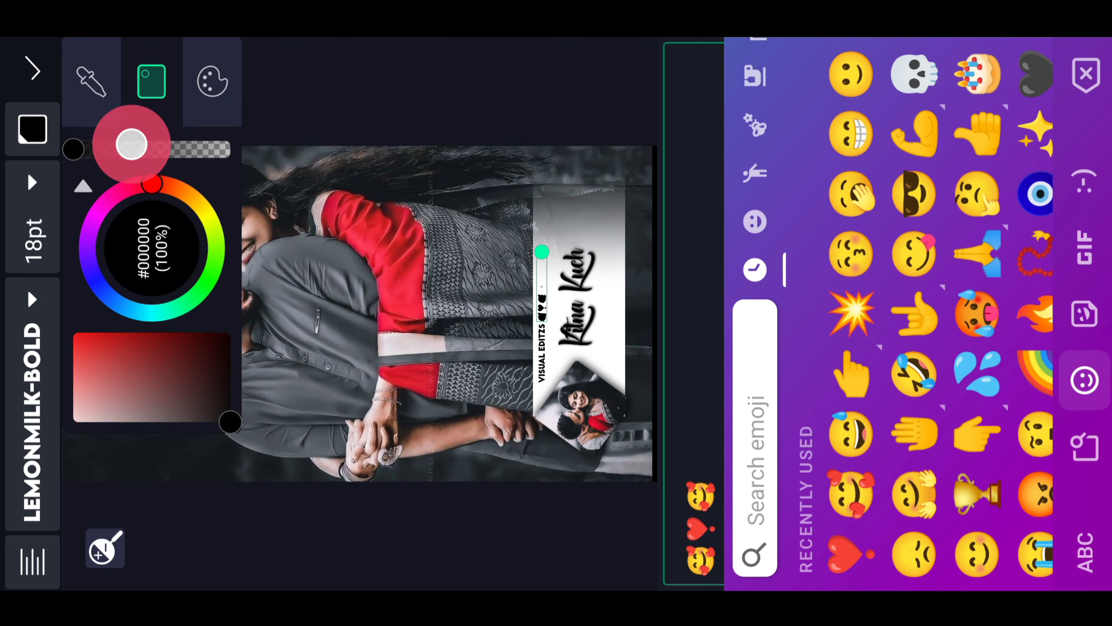
drag(81, 149, 229, 149)
click(34, 70)
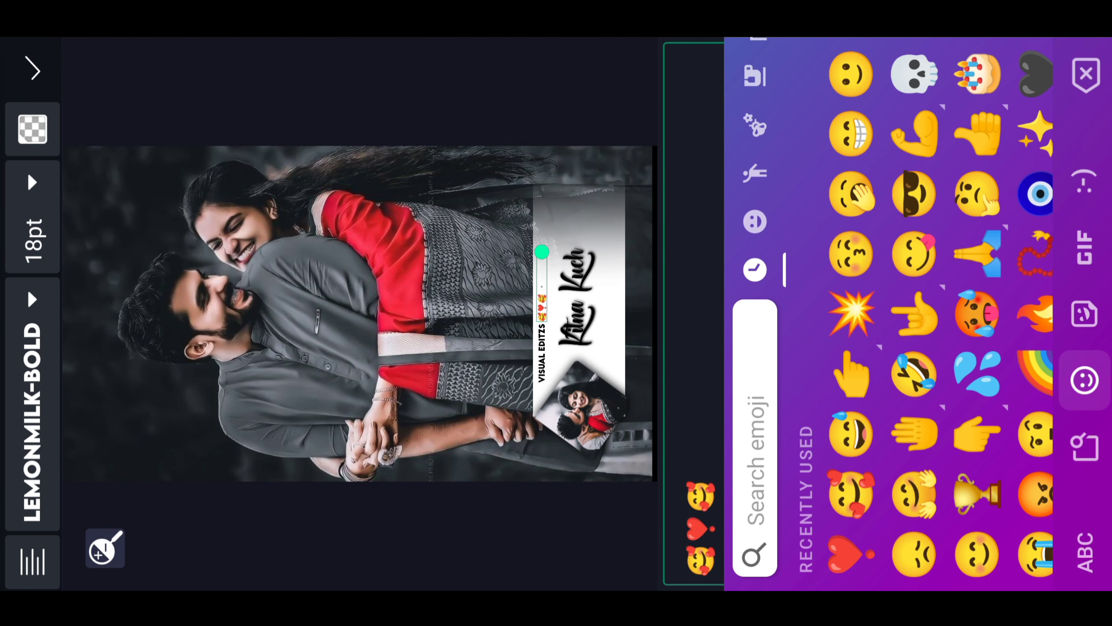
click(33, 70)
click(464, 75)
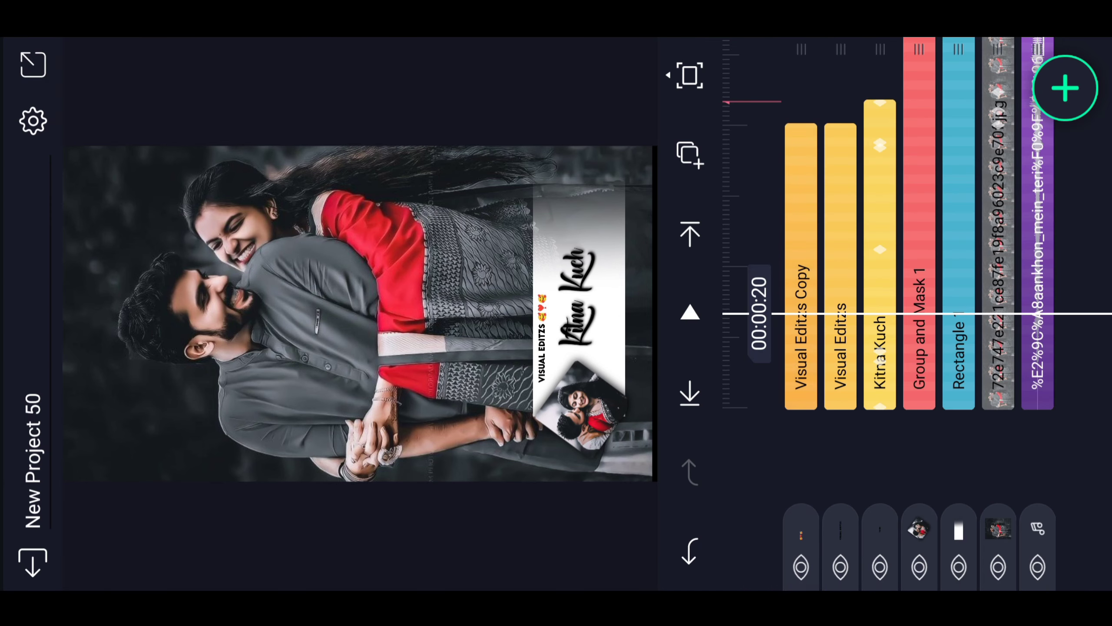
click(689, 313)
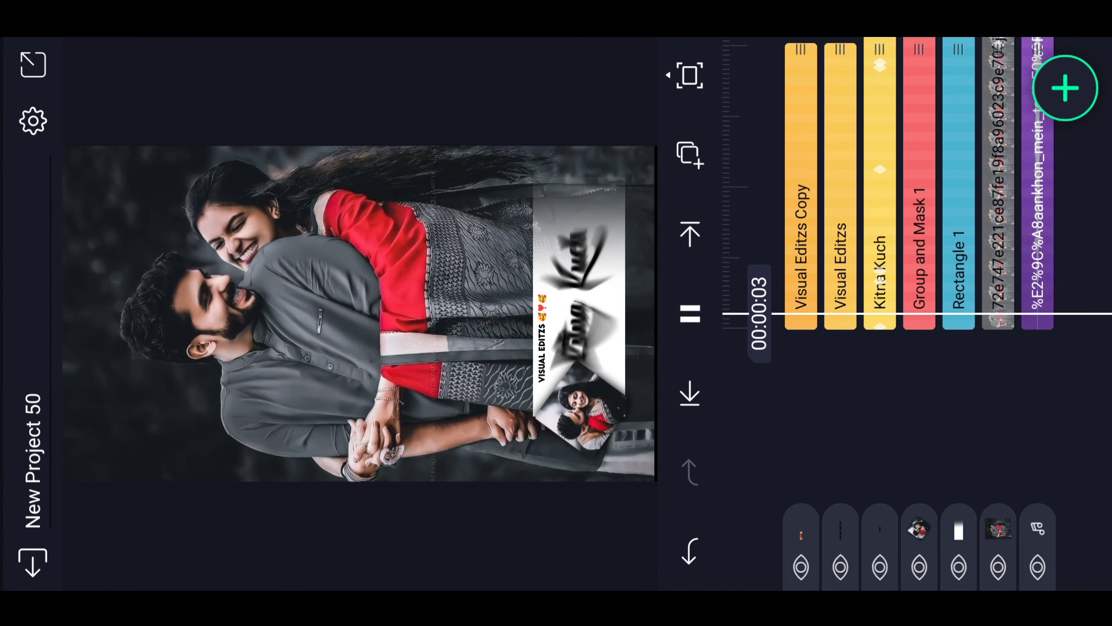
click(689, 314)
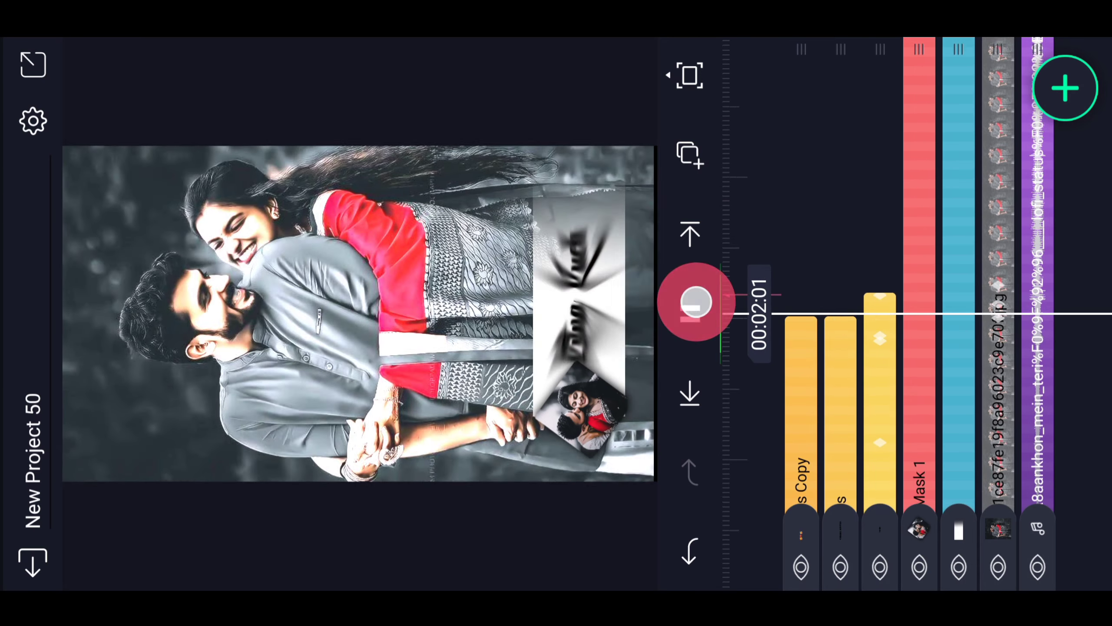
drag(854, 285, 854, 80)
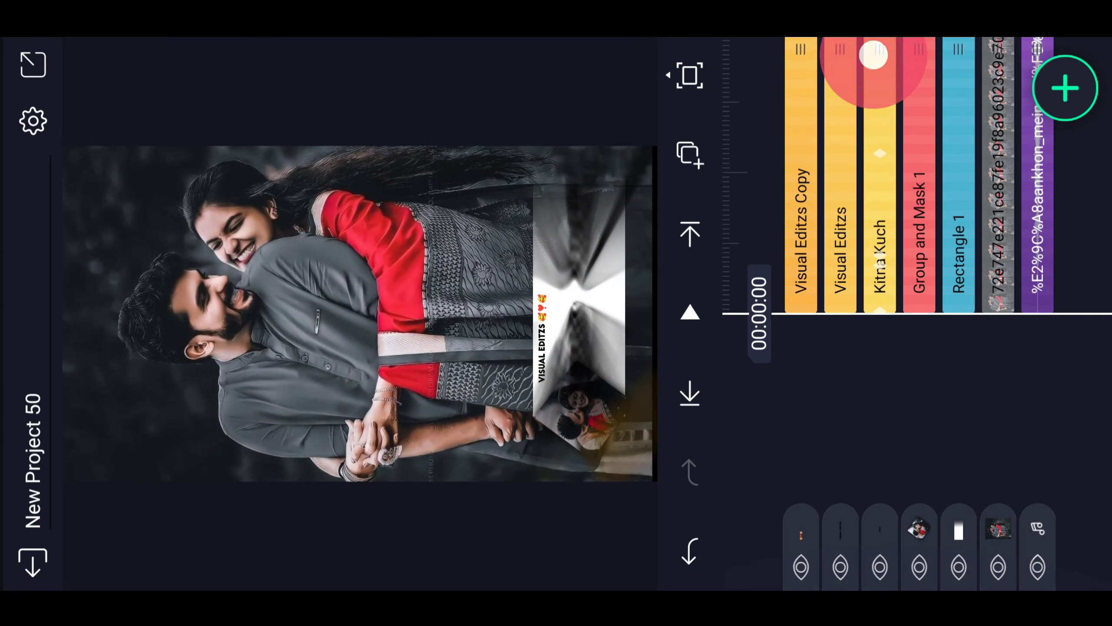